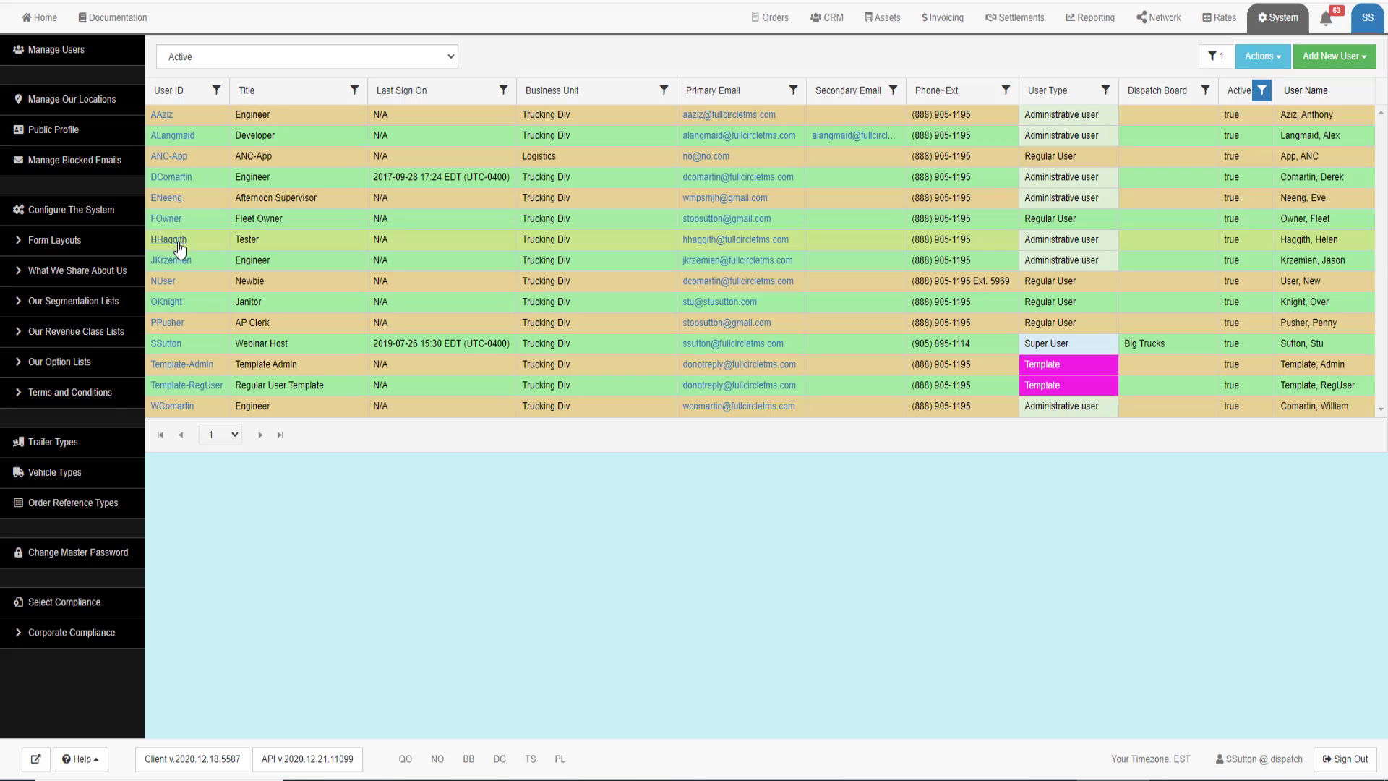
- Set the Webinar Host user's time zone to SA Pacific Standard Time
{"action": "left_click", "coordinate": [175, 345]}
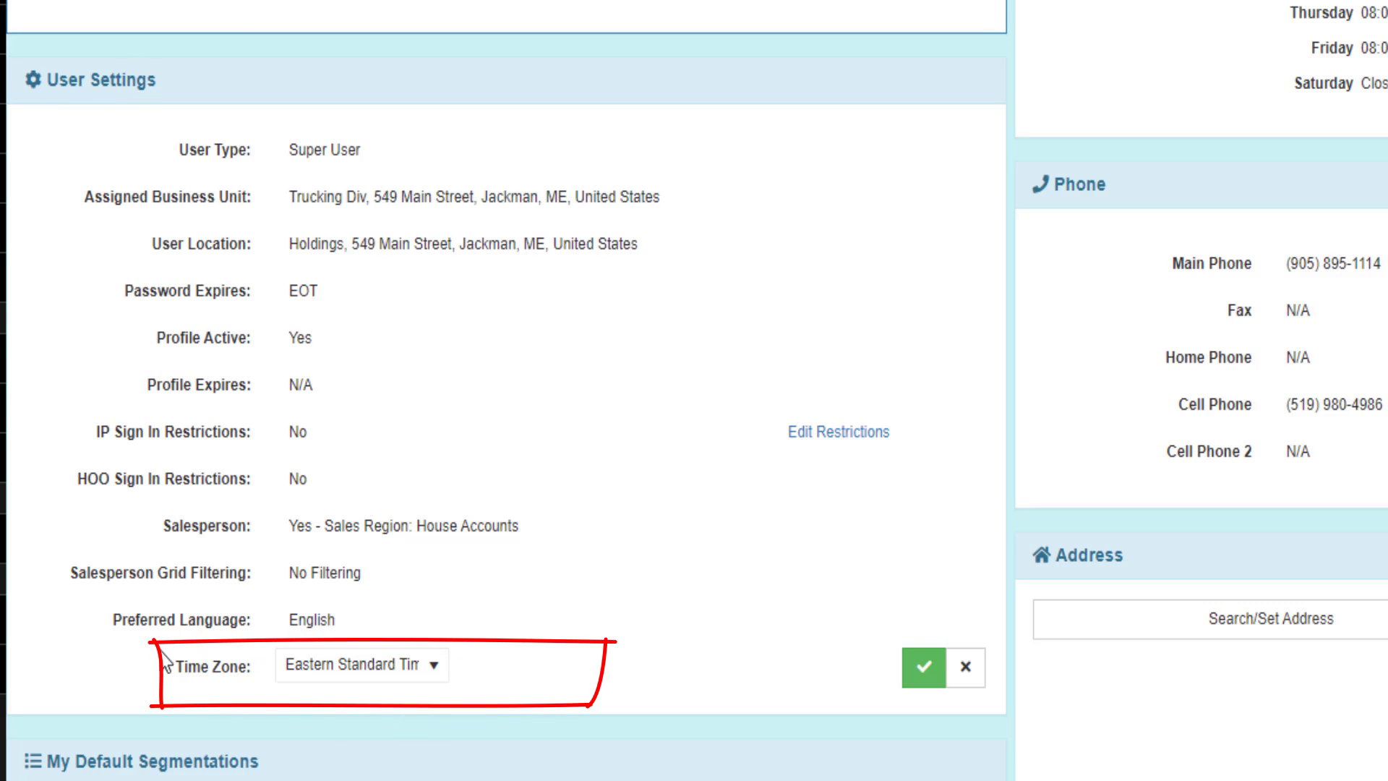
{"action": "left_click", "coordinate": [355, 676]}
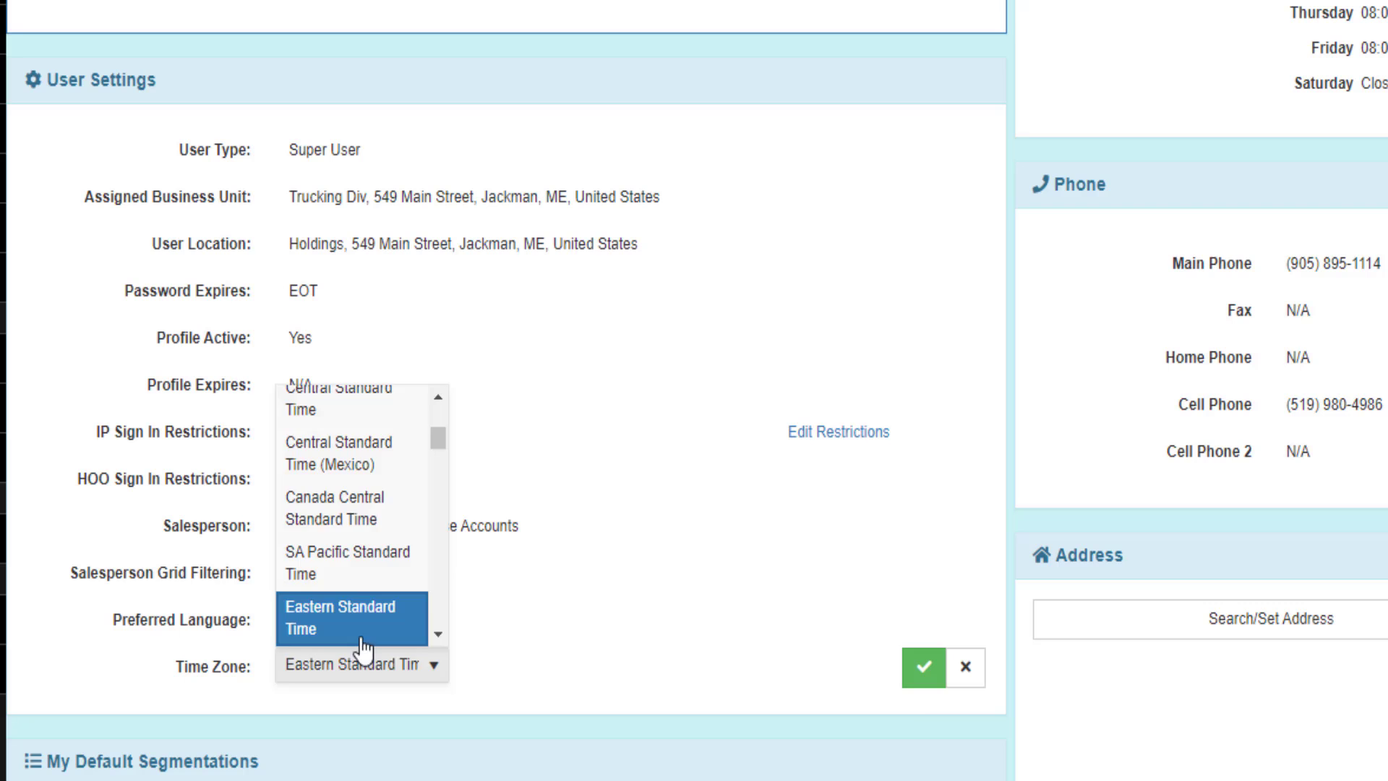
{"action": "left_click", "coordinate": [340, 567]}
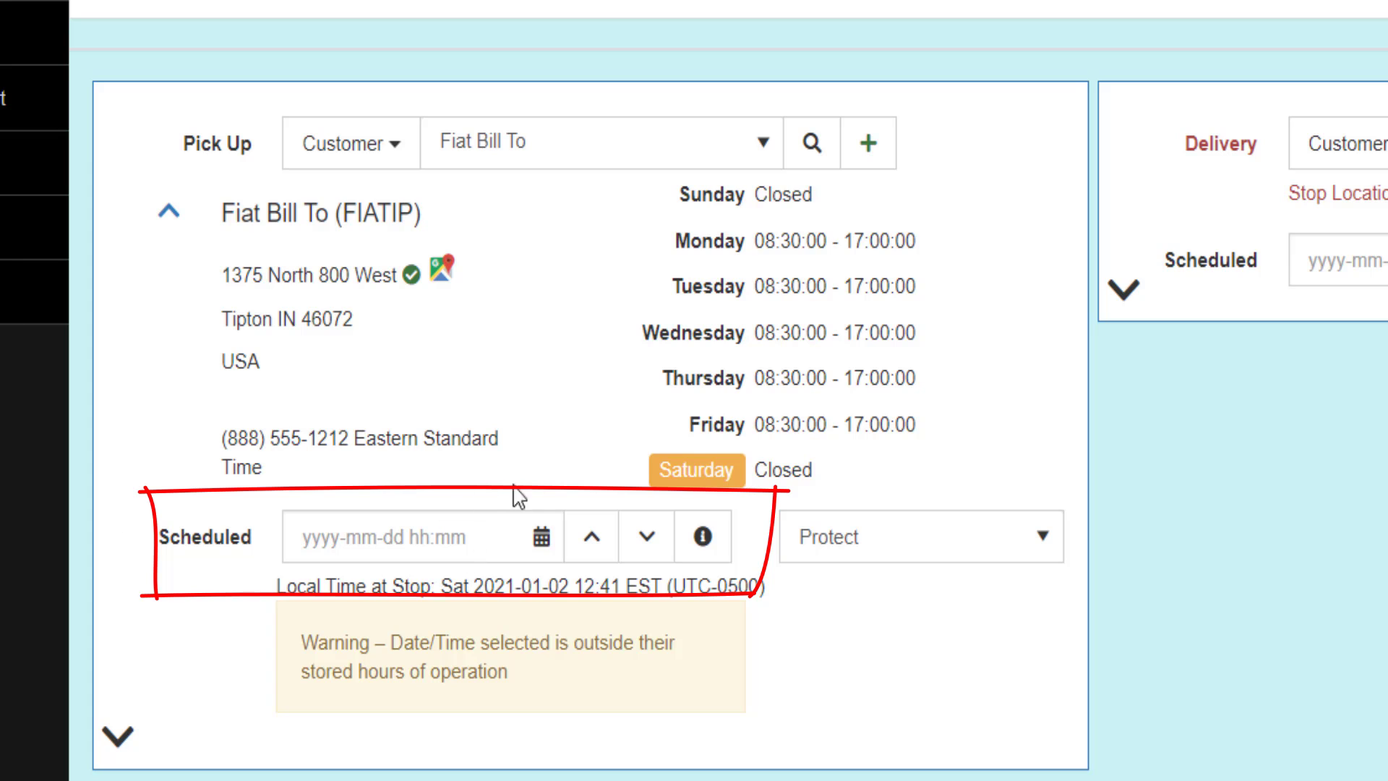
- Pick January 14, 2021 at 12:41 from the Scheduled field's calendar and time picker
{"action": "left_click", "coordinate": [542, 542]}
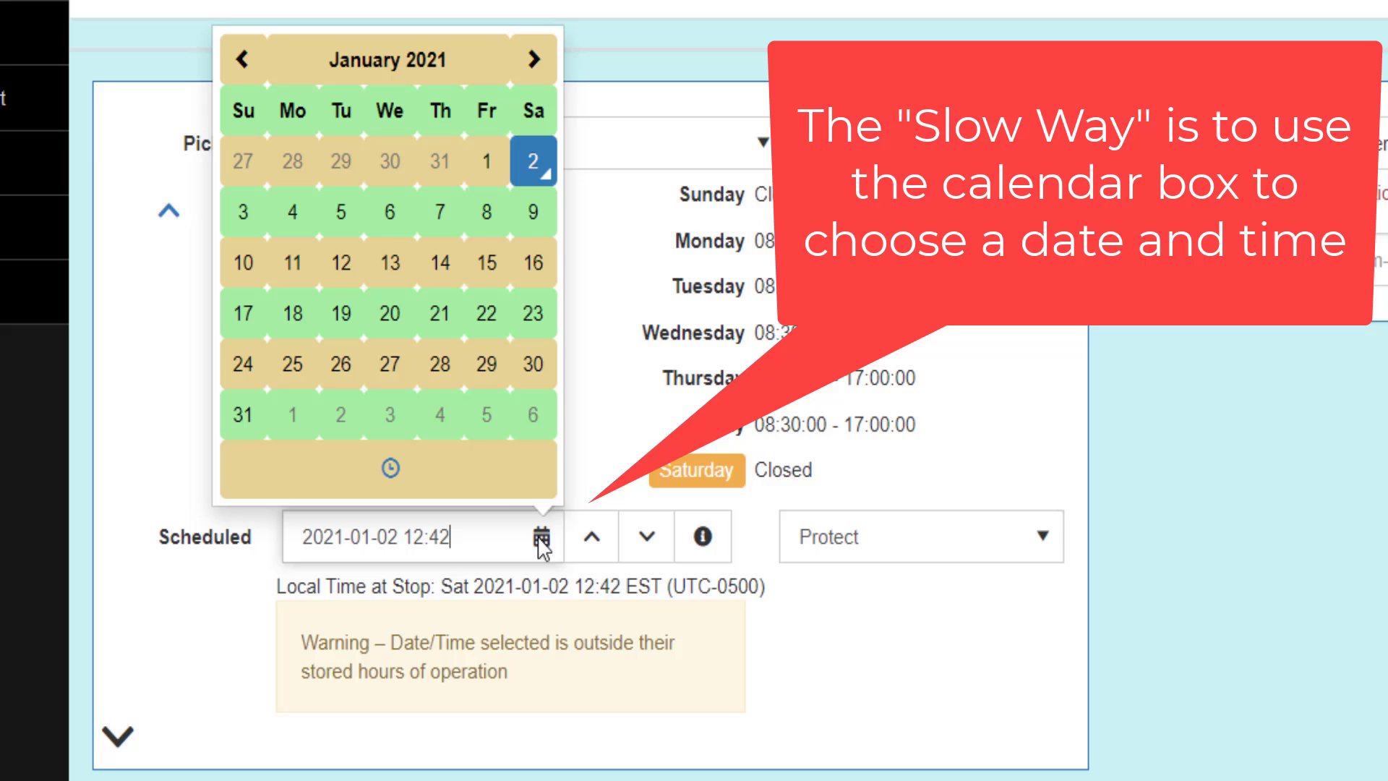
{"action": "left_click", "coordinate": [436, 282]}
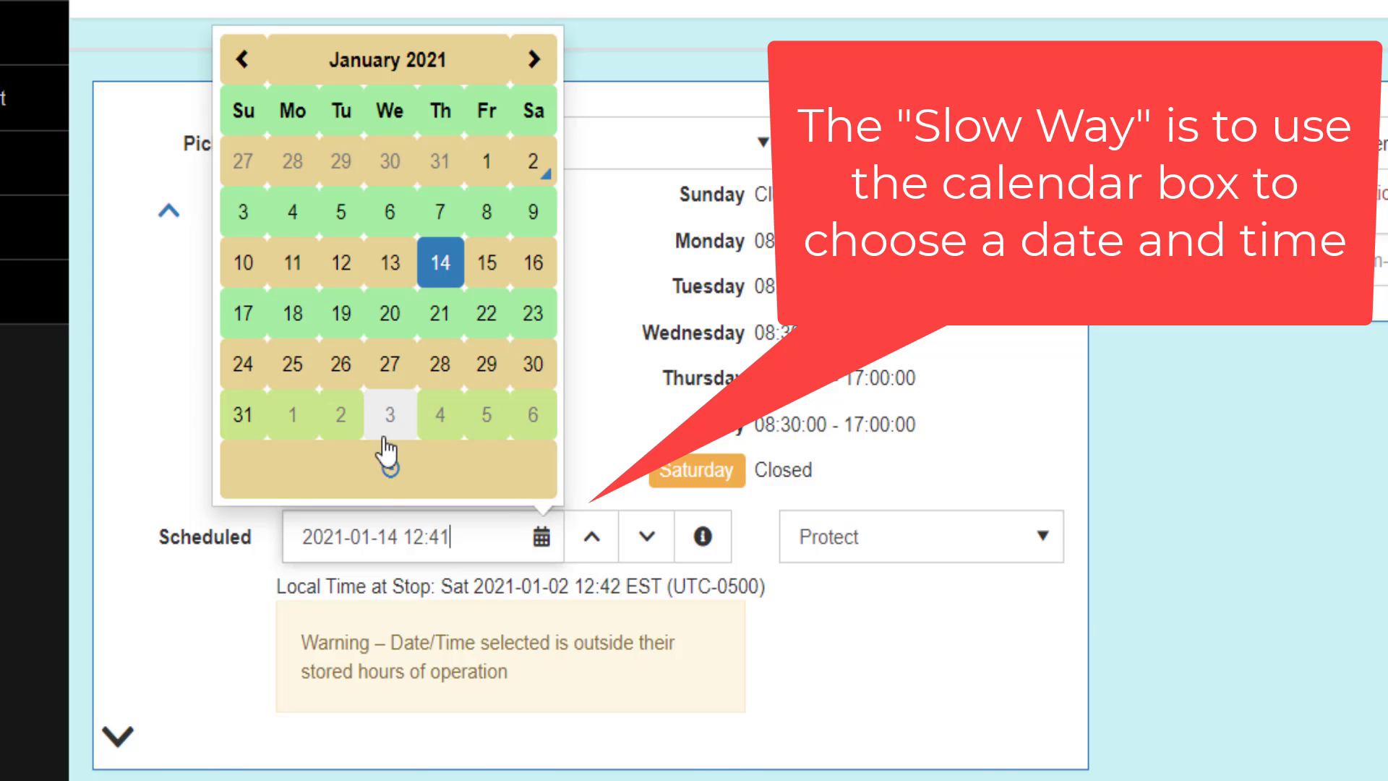
{"action": "left_click", "coordinate": [389, 468]}
{"action": "left_click", "coordinate": [296, 340]}
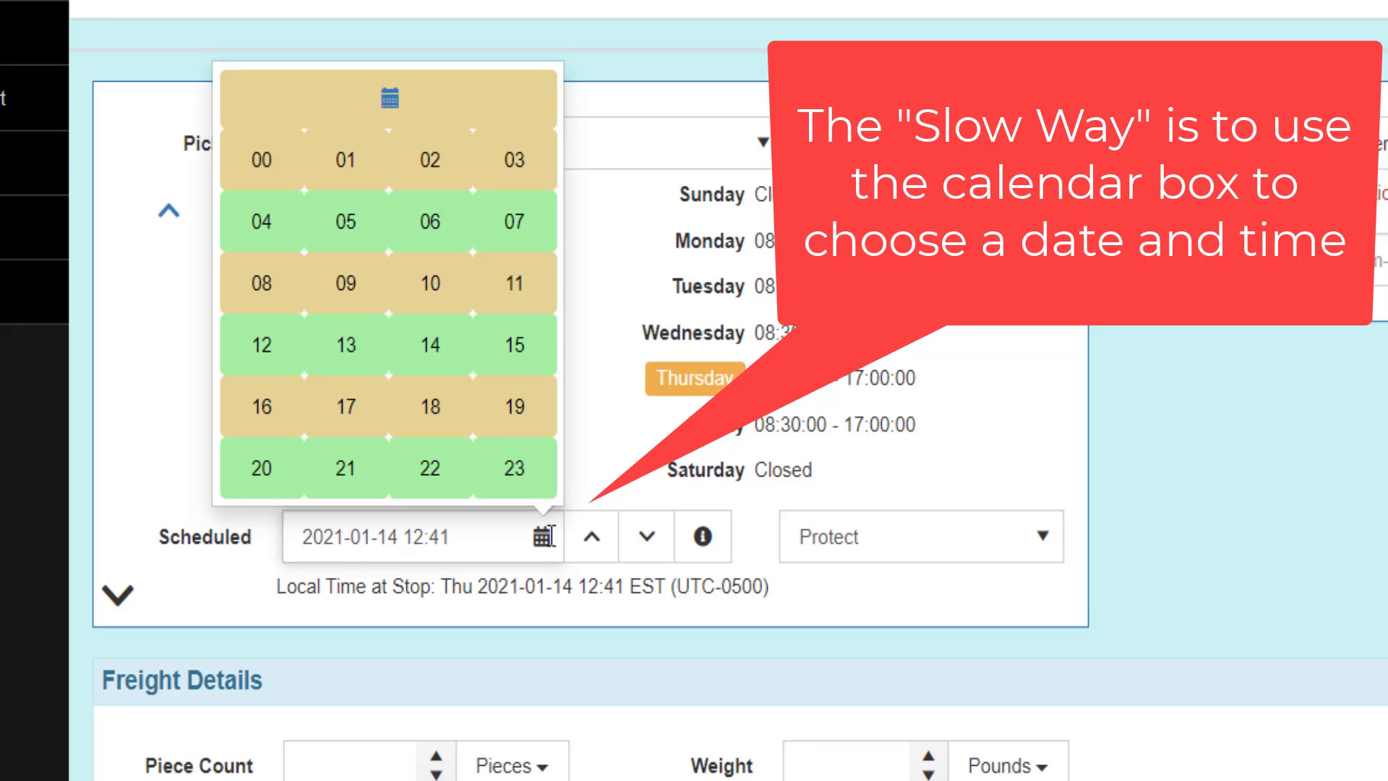
{"action": "left_click", "coordinate": [545, 536]}
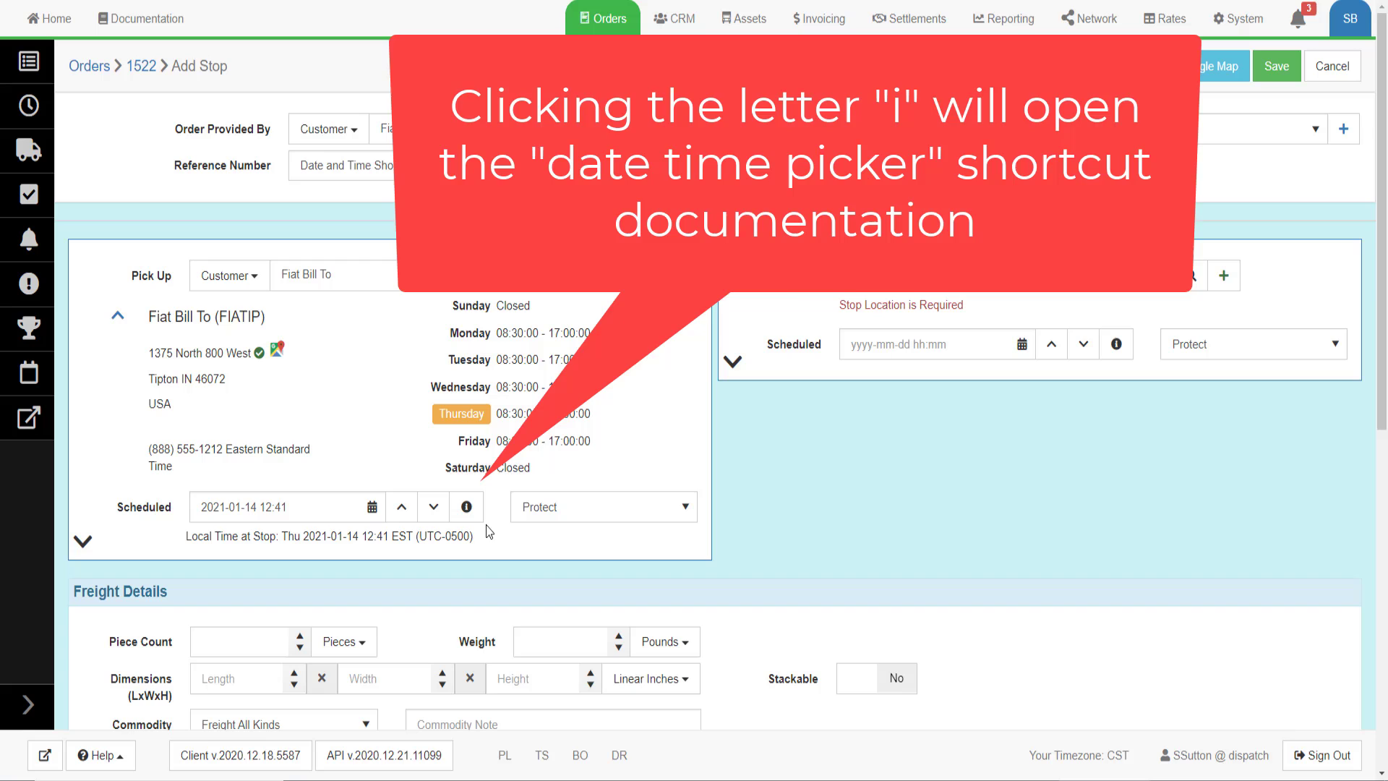
- Open the Date/Time Picker Shortcuts documentation and scroll through the weekday shortcuts
{"action": "left_click", "coordinate": [466, 506]}
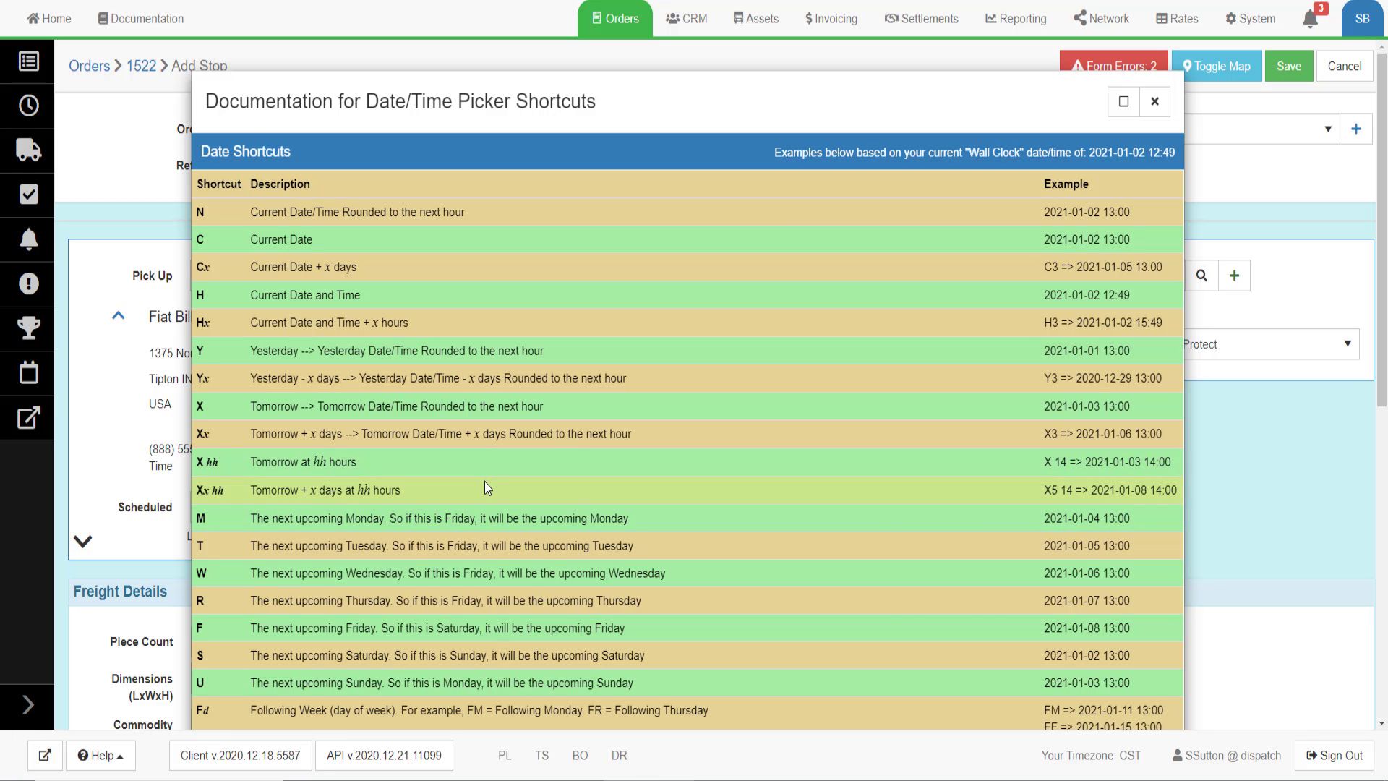
{"action": "scroll", "coordinate": [484, 481], "scroll_direction": "down", "scroll_amount": 3}
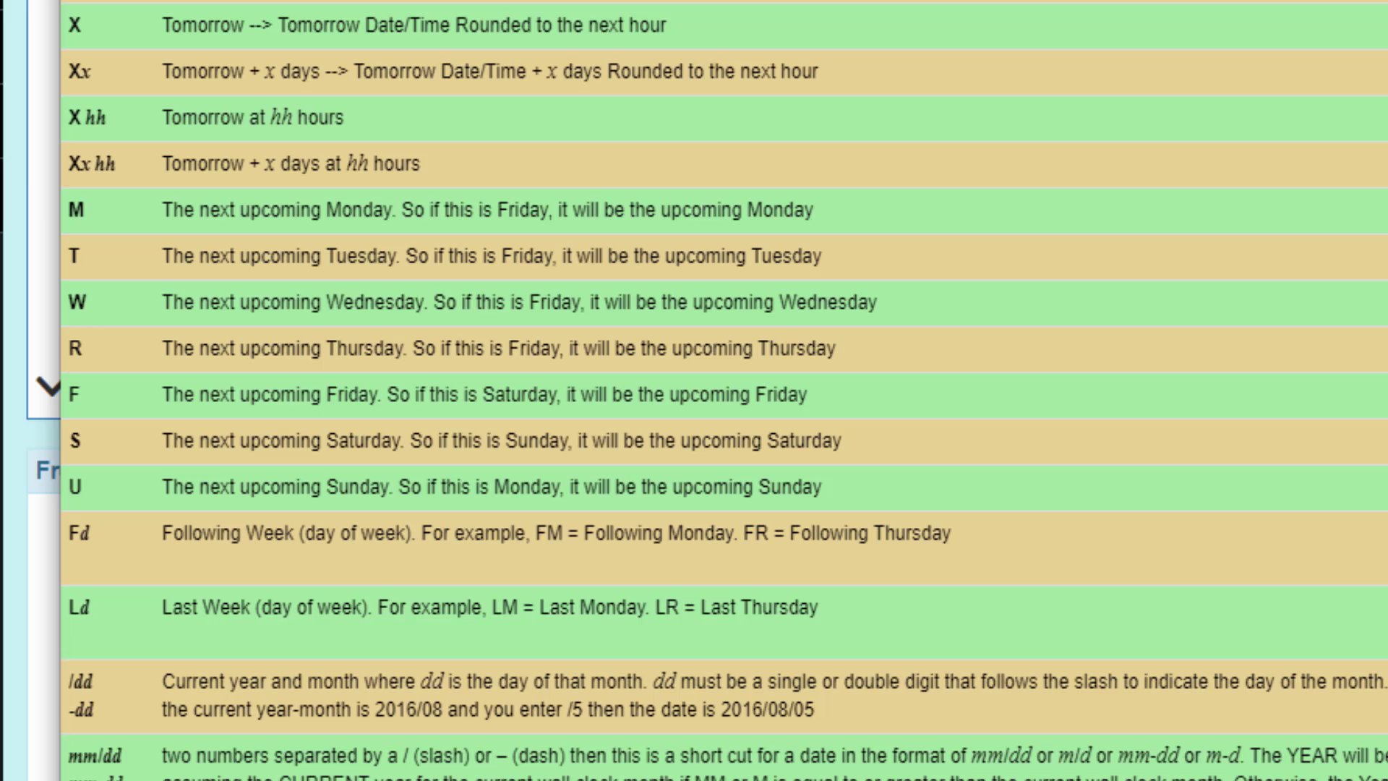
{"action": "mouse_move", "coordinate": [38, 170]}
{"action": "left_mouse_down"}
{"action": "mouse_move", "coordinate": [332, 506]}
{"action": "mouse_move", "coordinate": [938, 167]}
{"action": "mouse_move", "coordinate": [958, 178]}
{"action": "left_mouse_up"}
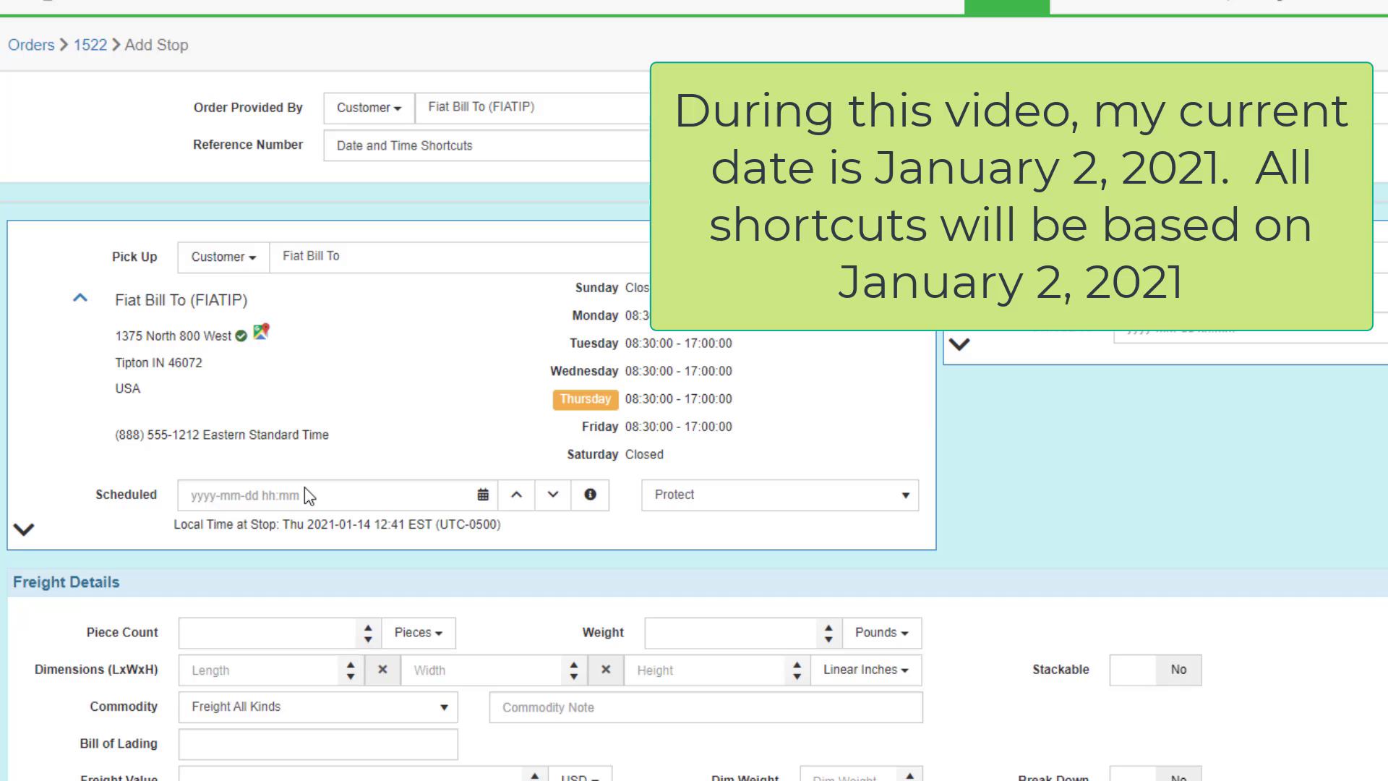
{"action": "left_click", "coordinate": [305, 495]}
{"action": "type", "text": "m"}
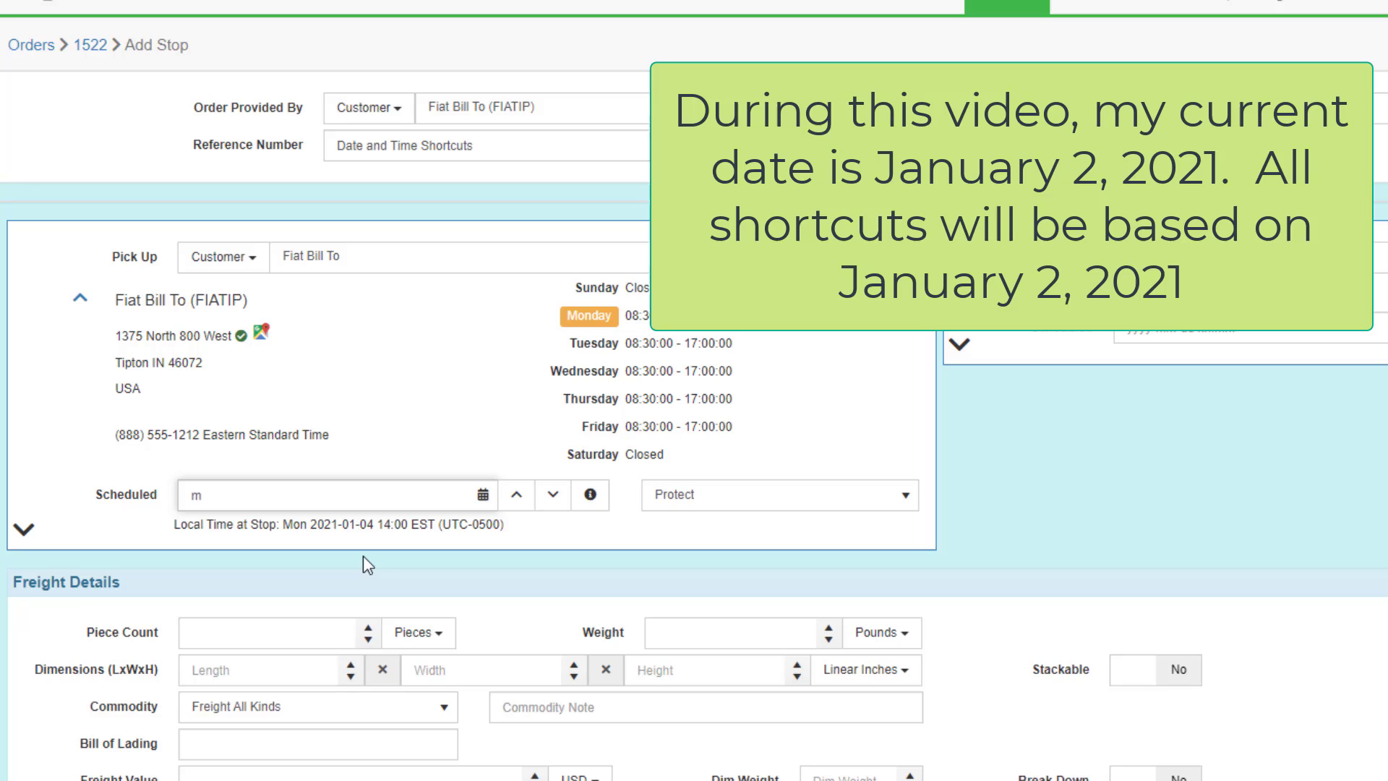
- Replace the Scheduled entry in turn with shortcuts n, d, h, x and y
{"action": "double_click", "coordinate": [183, 491]}
{"action": "type", "text": "n"}
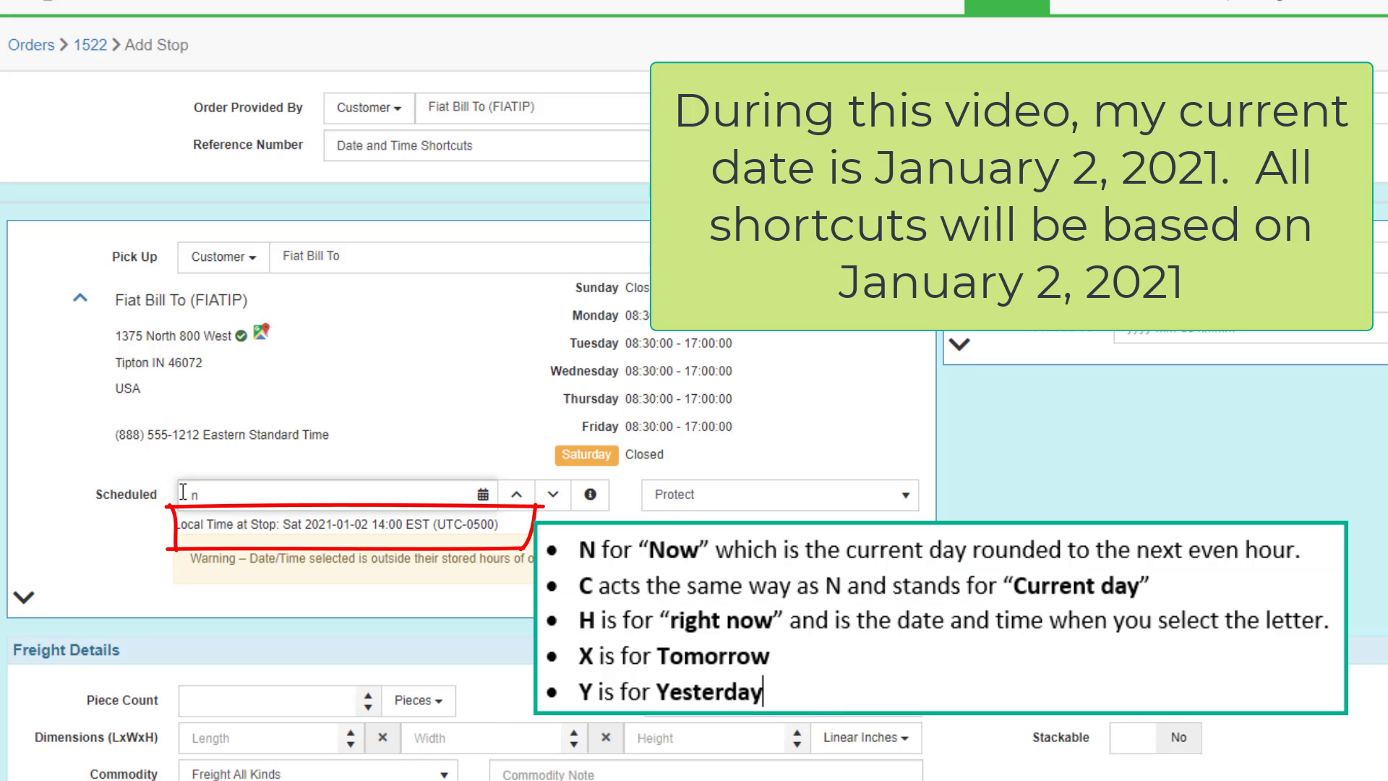
{"action": "double_click", "coordinate": [190, 491]}
{"action": "type", "text": "d"}
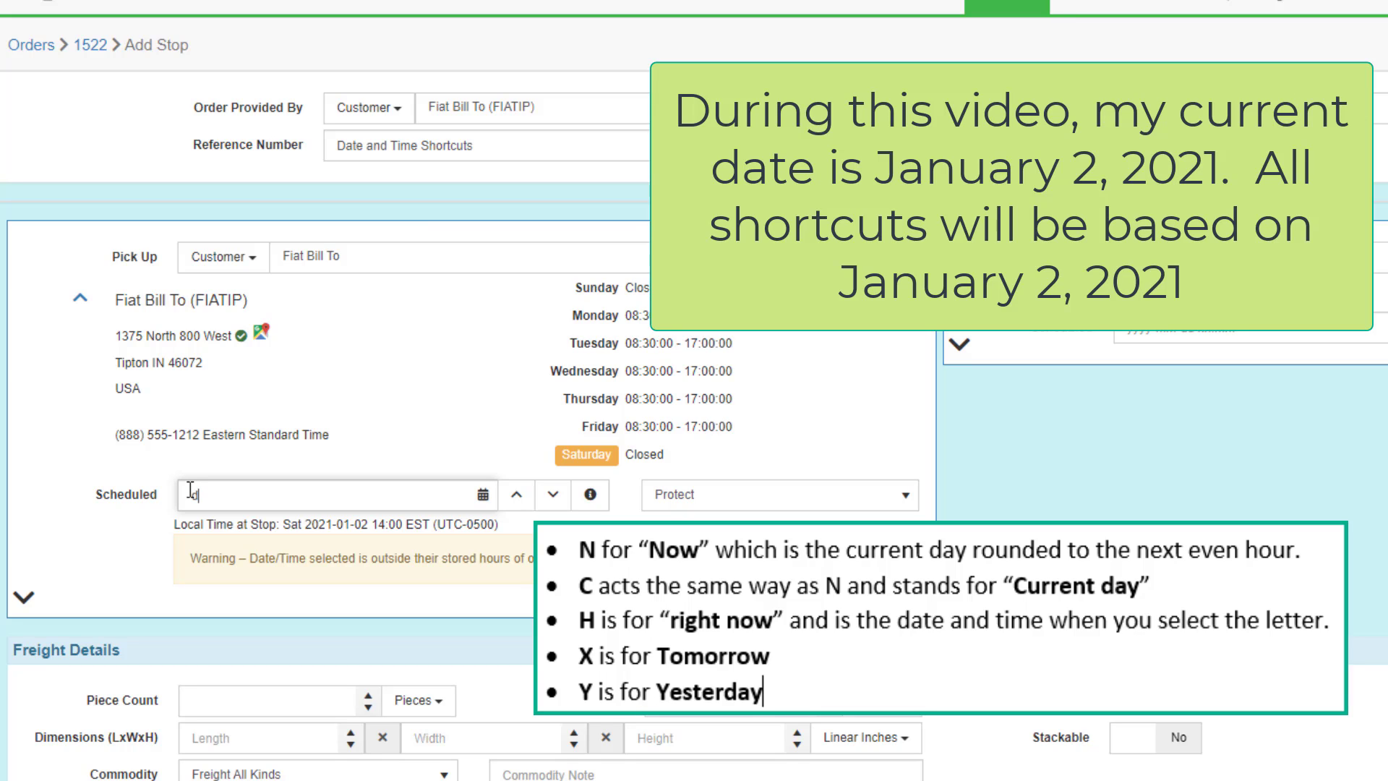
{"action": "double_click", "coordinate": [191, 493]}
{"action": "type", "text": "h"}
{"action": "double_click", "coordinate": [191, 493]}
{"action": "type", "text": "x"}
{"action": "left_click_drag", "start_coordinate": [202, 494], "coordinate": [178, 494]}
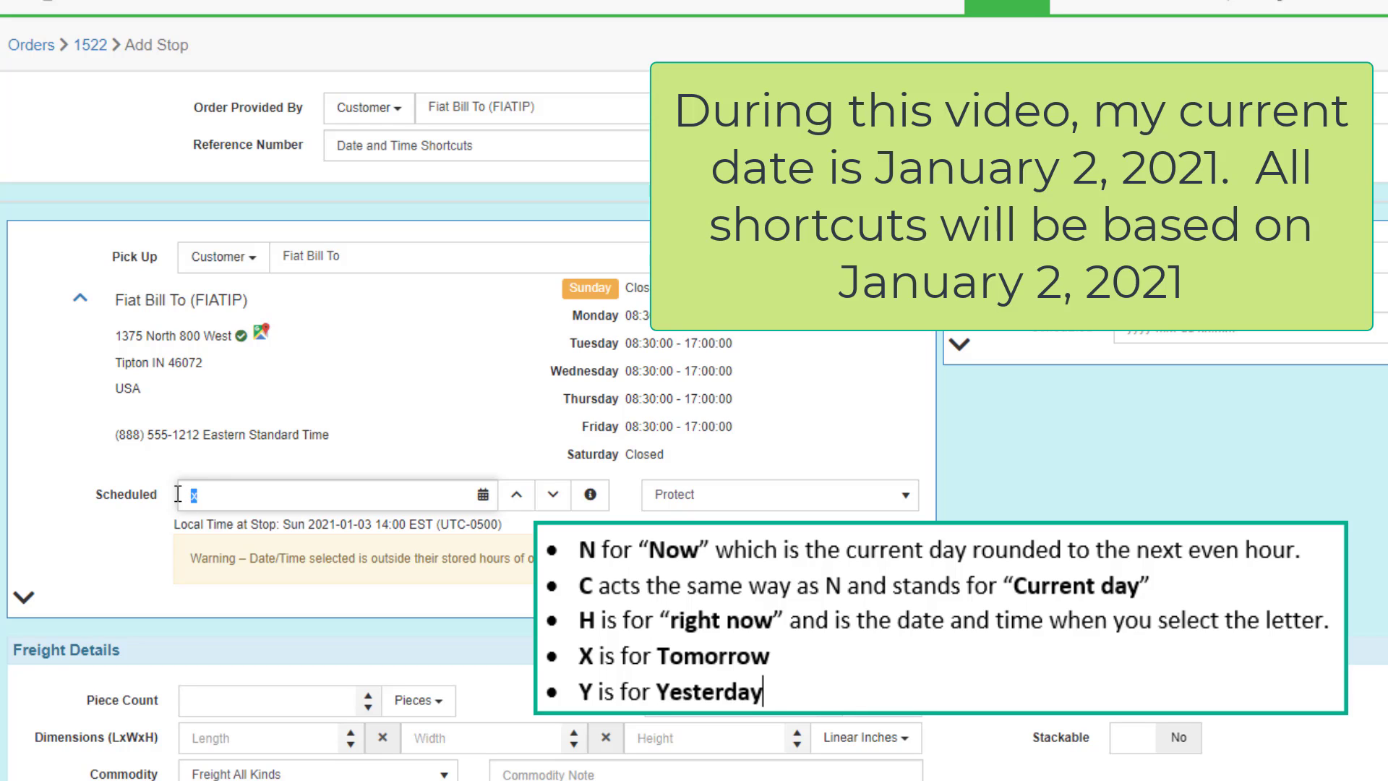
{"action": "type", "text": "y"}
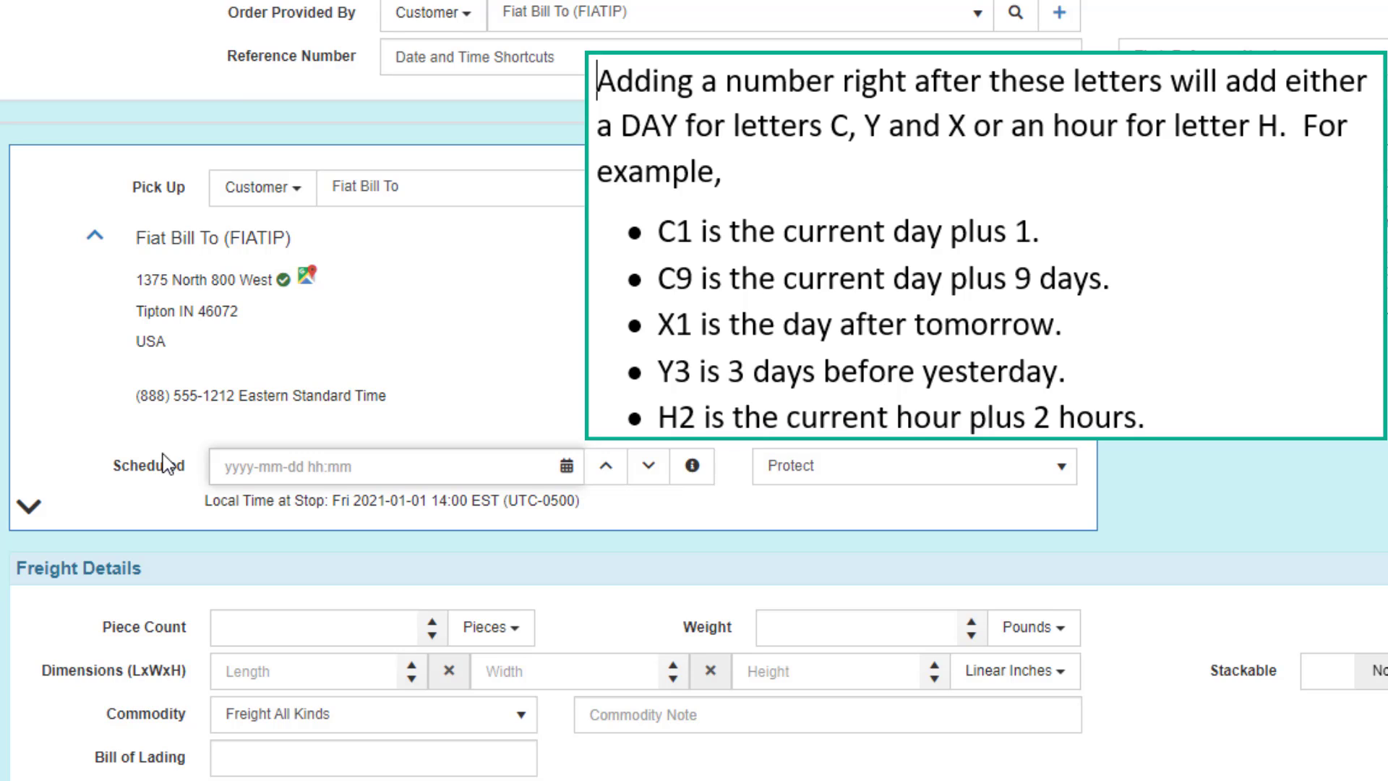
- Try offset shortcuts c1, c9, x1, y3 and finally h2 in the Scheduled field
{"action": "type", "text": "c1"}
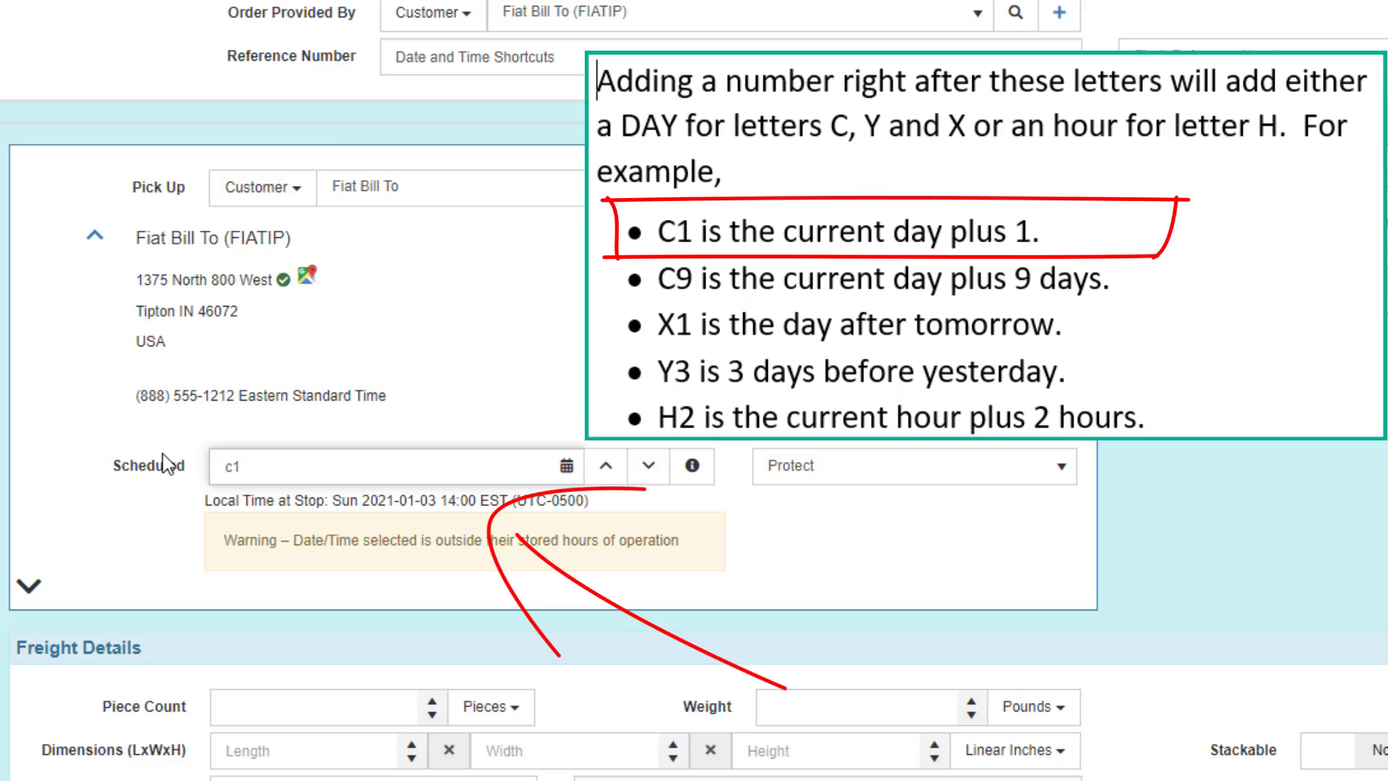
{"action": "key", "text": "BackSpace"}
{"action": "type", "text": "9"}
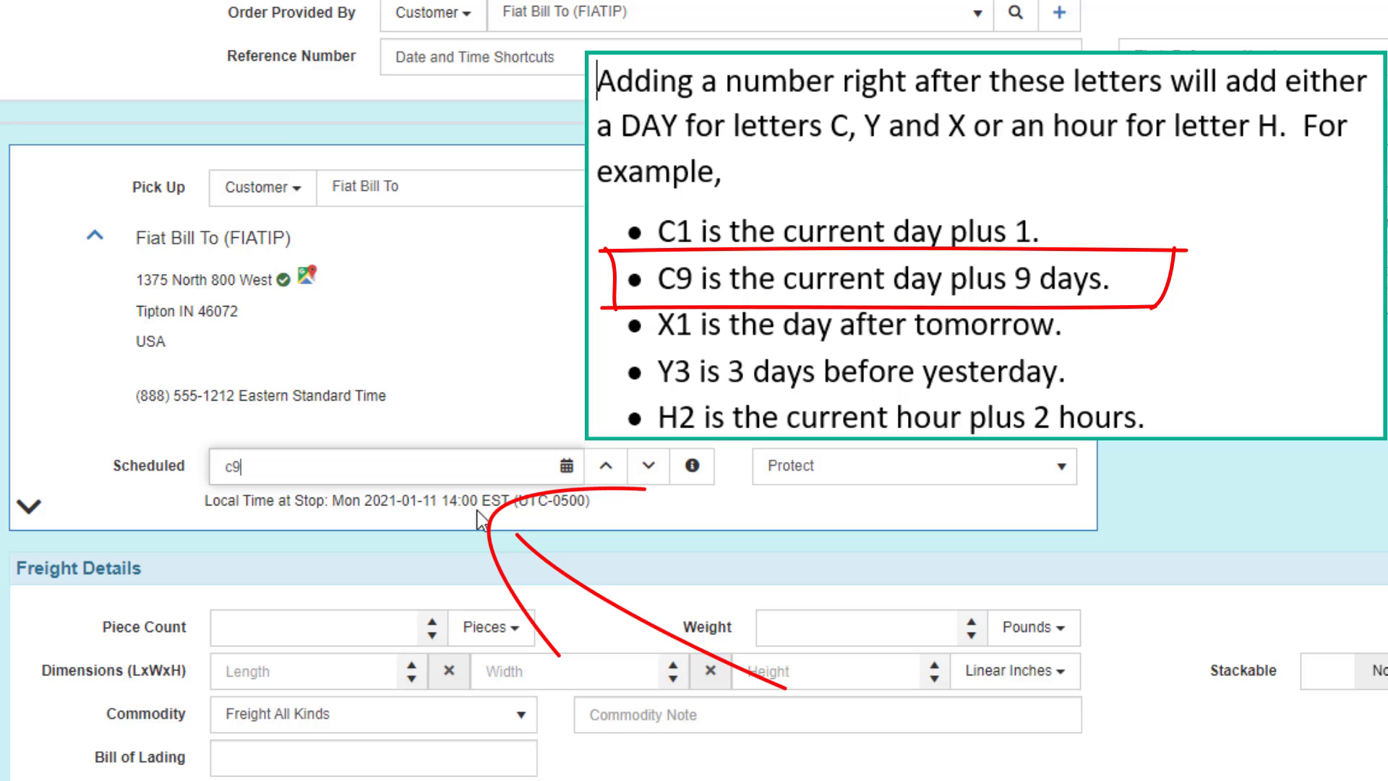
{"action": "key", "text": "BackSpace"}
{"action": "key", "text": "BackSpace"}
{"action": "type", "text": "x1"}
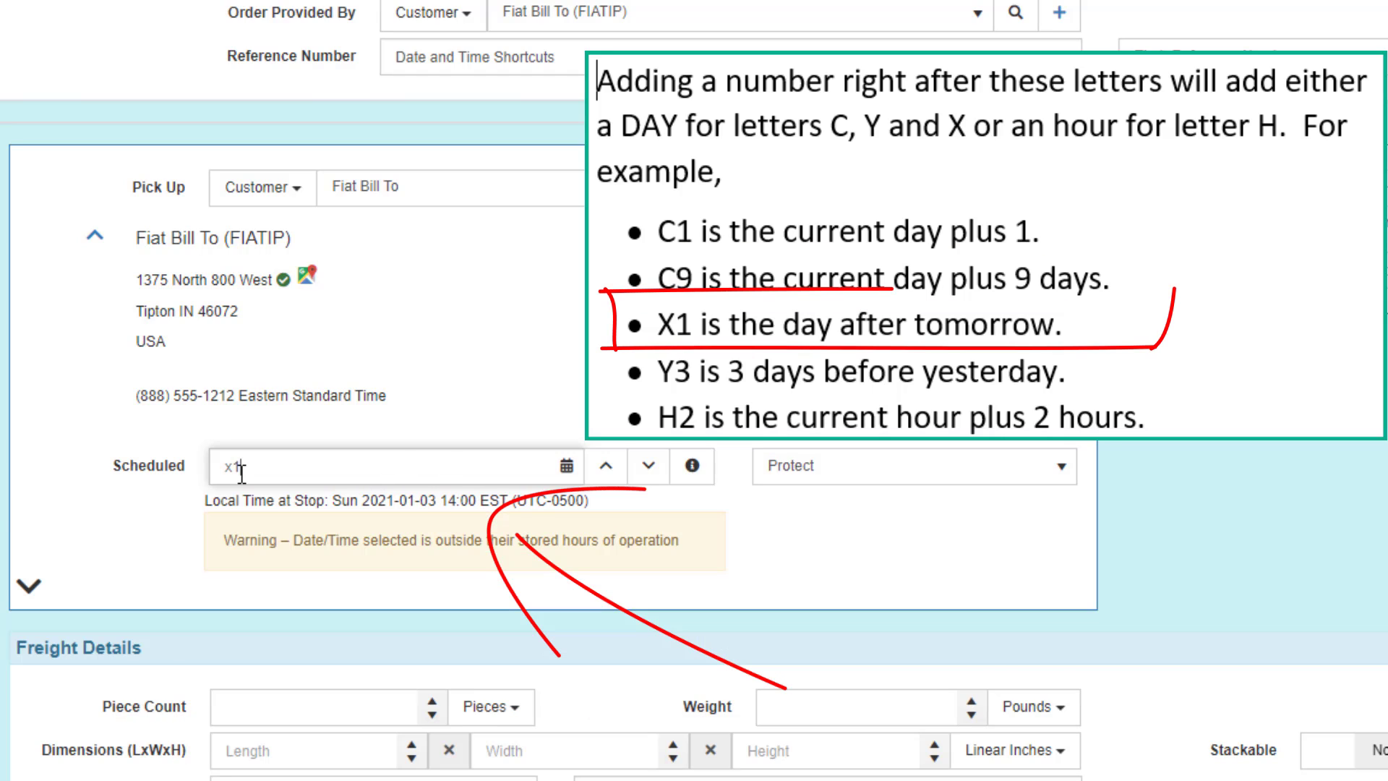
{"action": "double_click", "coordinate": [241, 468]}
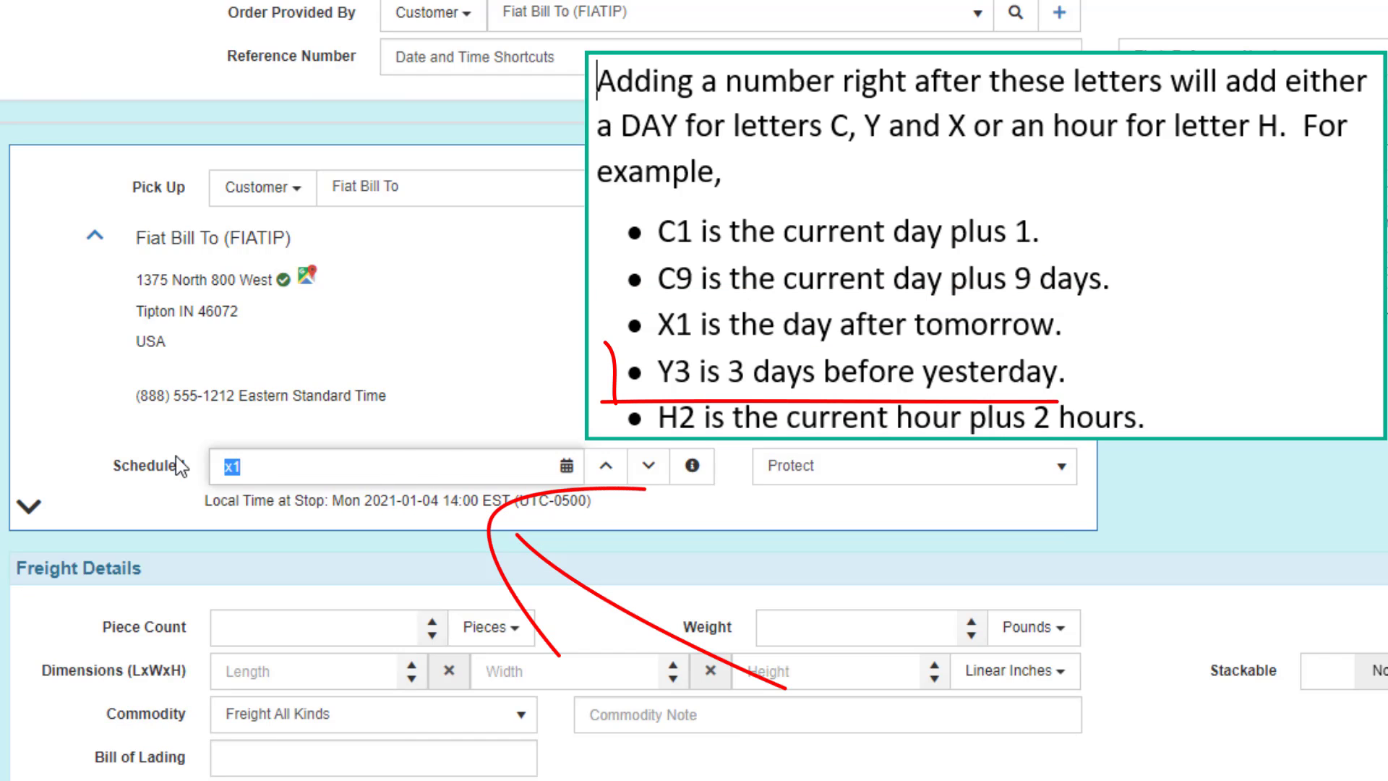
{"action": "type", "text": "y3"}
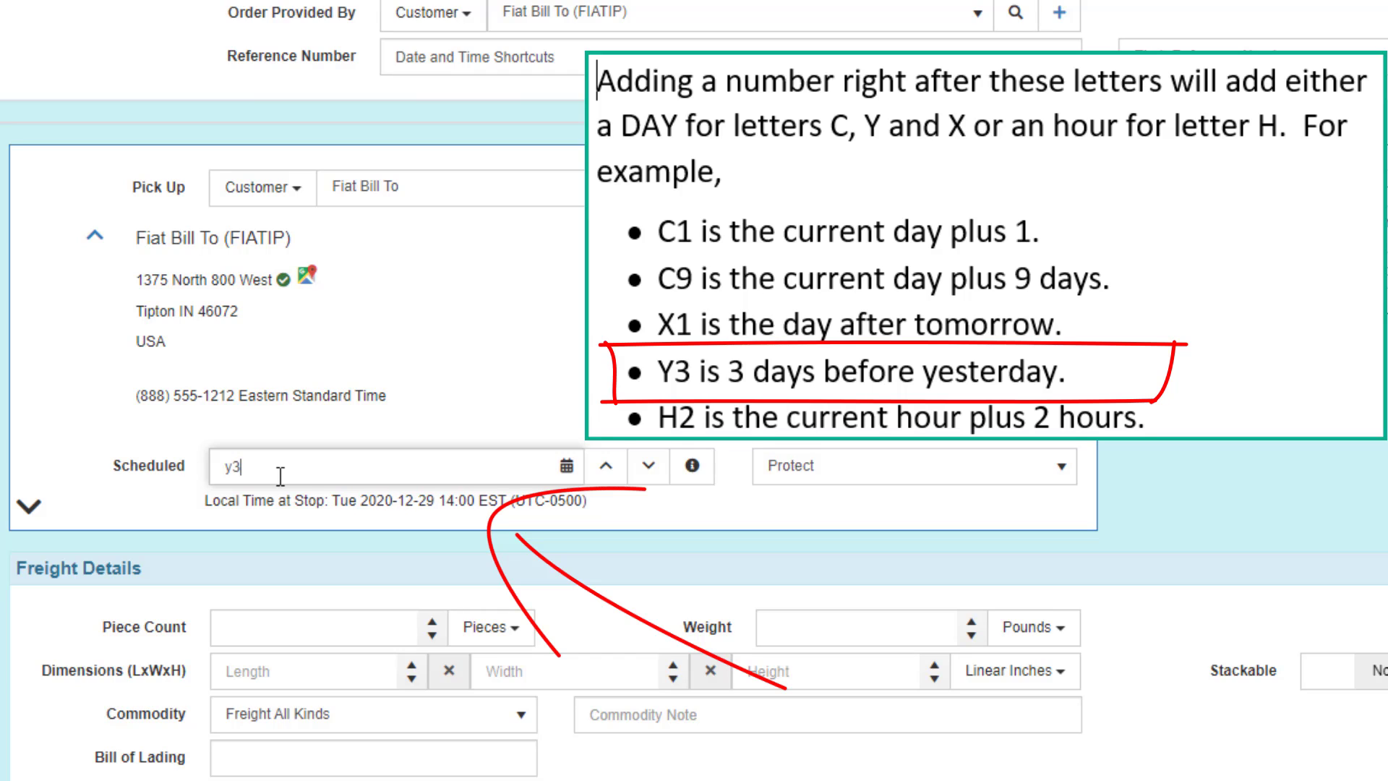
{"action": "double_click", "coordinate": [205, 466]}
{"action": "type", "text": "h"}
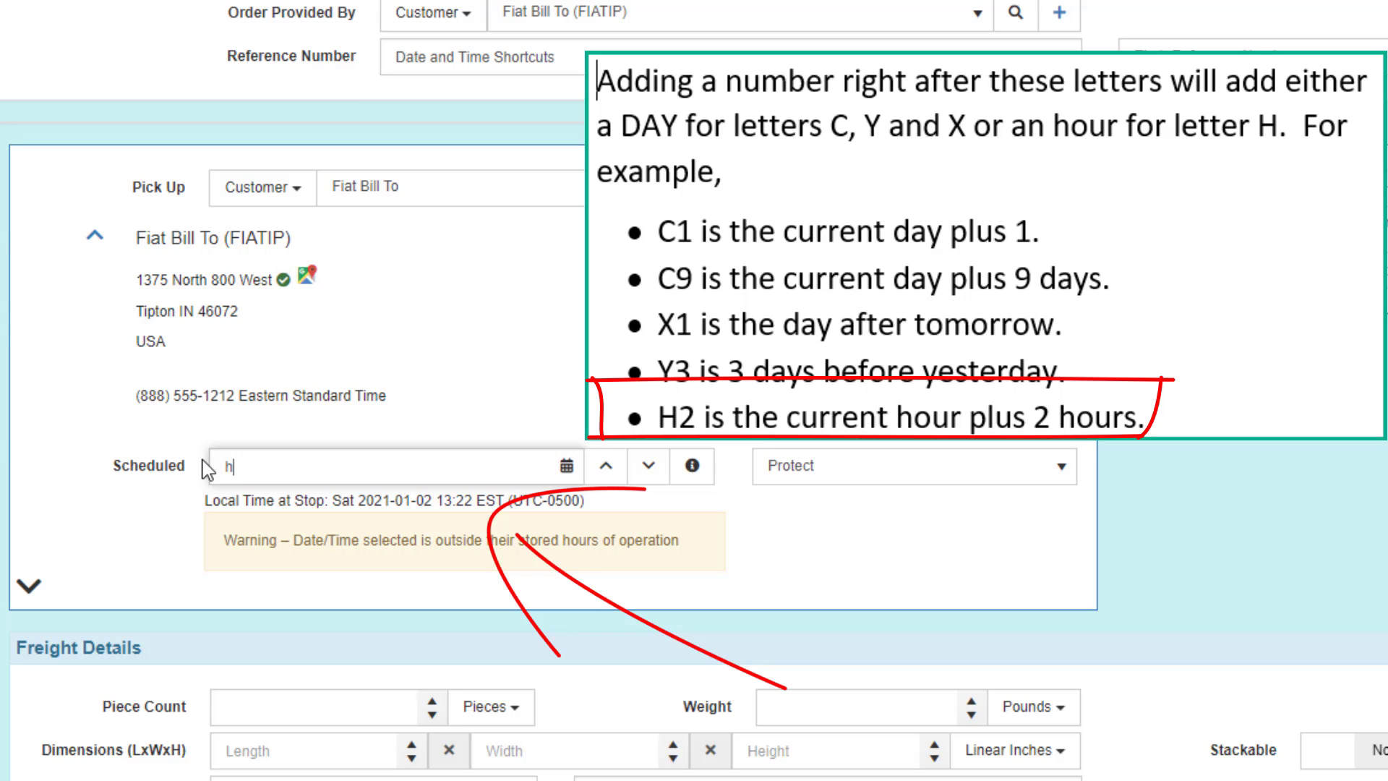
{"action": "type", "text": "2"}
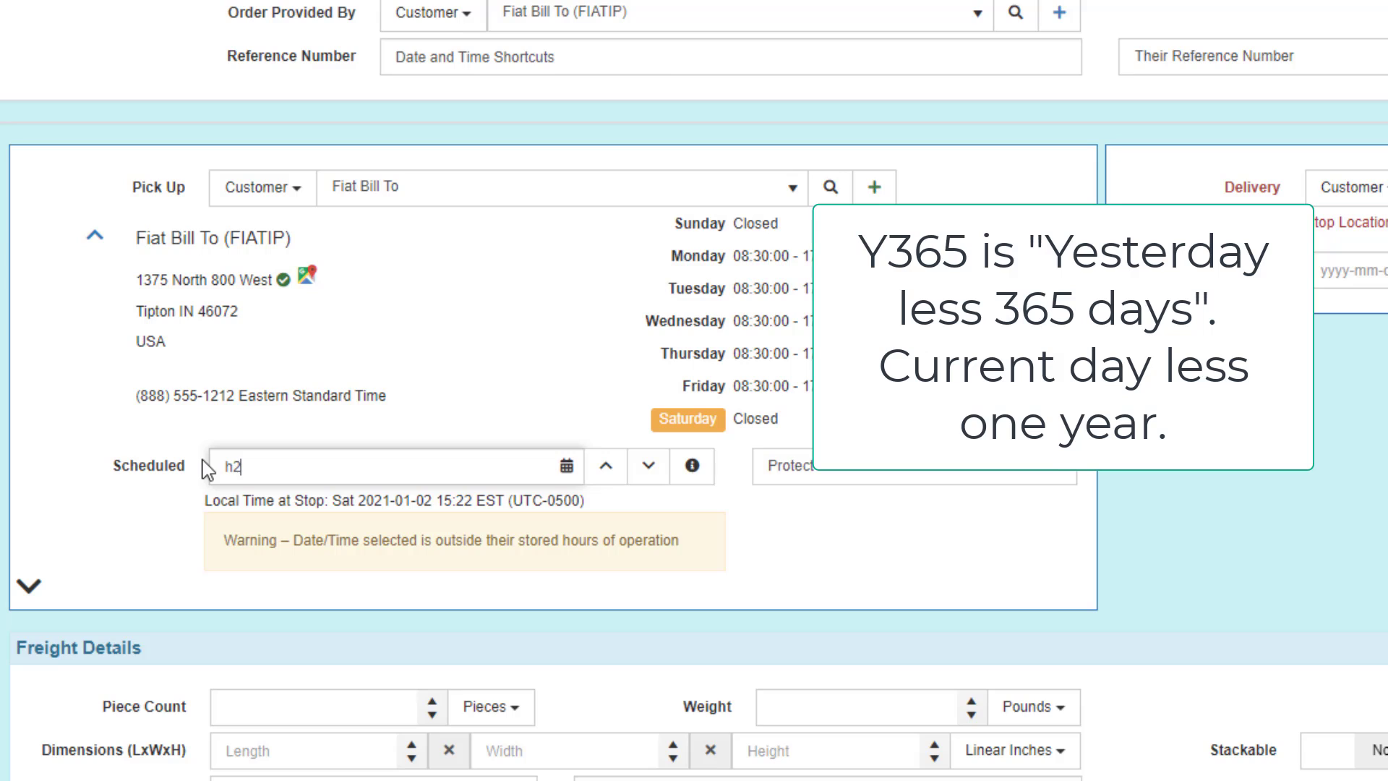
- Delete the h2 entry from Scheduled, then type the y365 shortcut
{"action": "key", "text": "BackSpace"}
{"action": "key", "text": "BackSpace"}
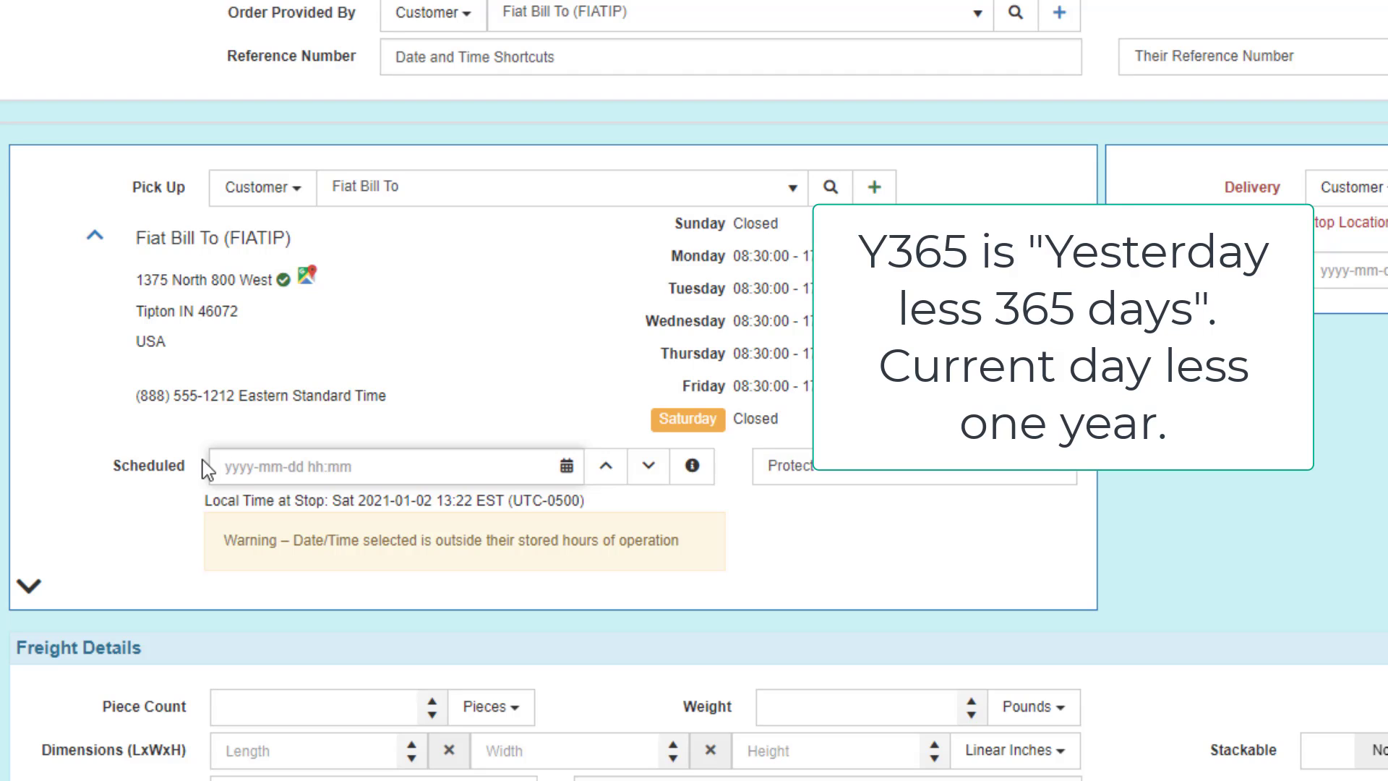
{"action": "type", "text": "y365"}
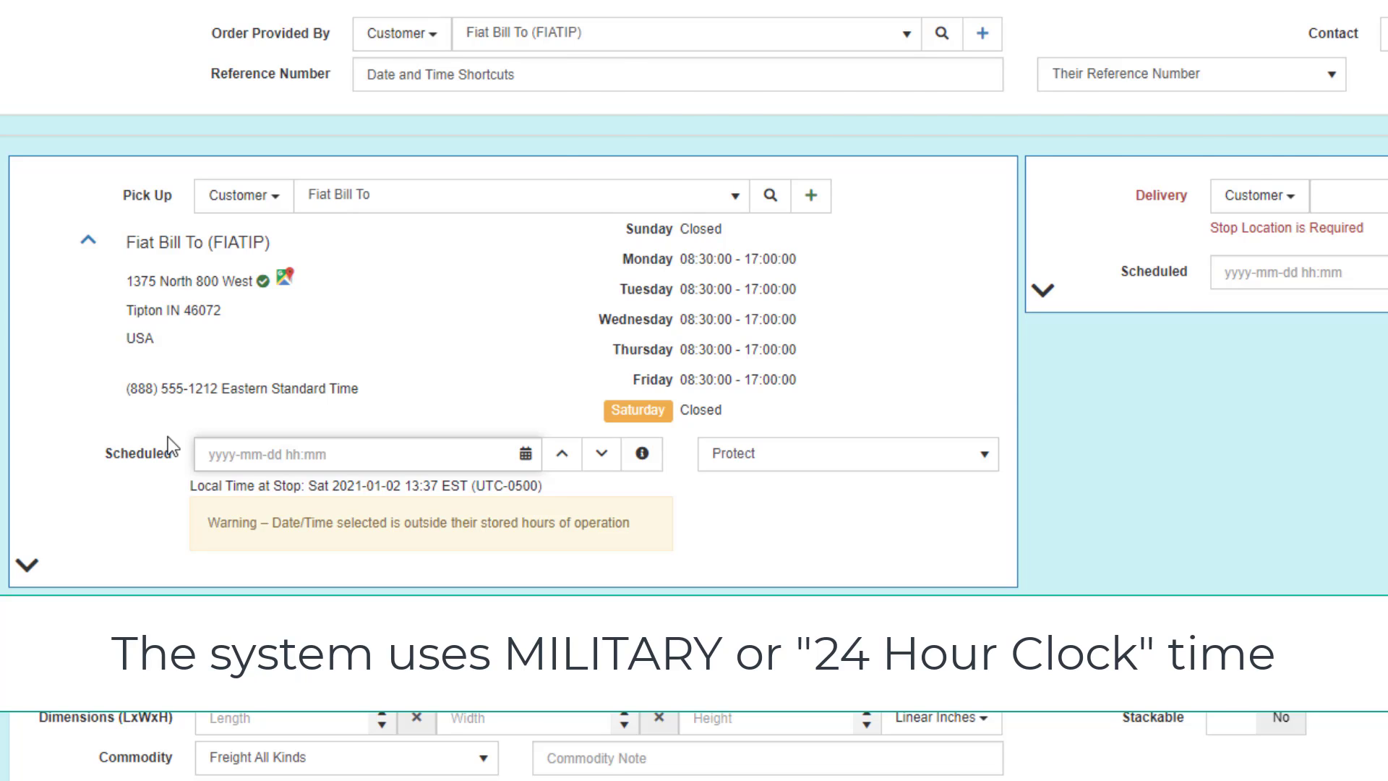
- Enter the shortcuts X 16, then C3 8, then f 22:15 in the Scheduled field
{"action": "type", "text": "X"}
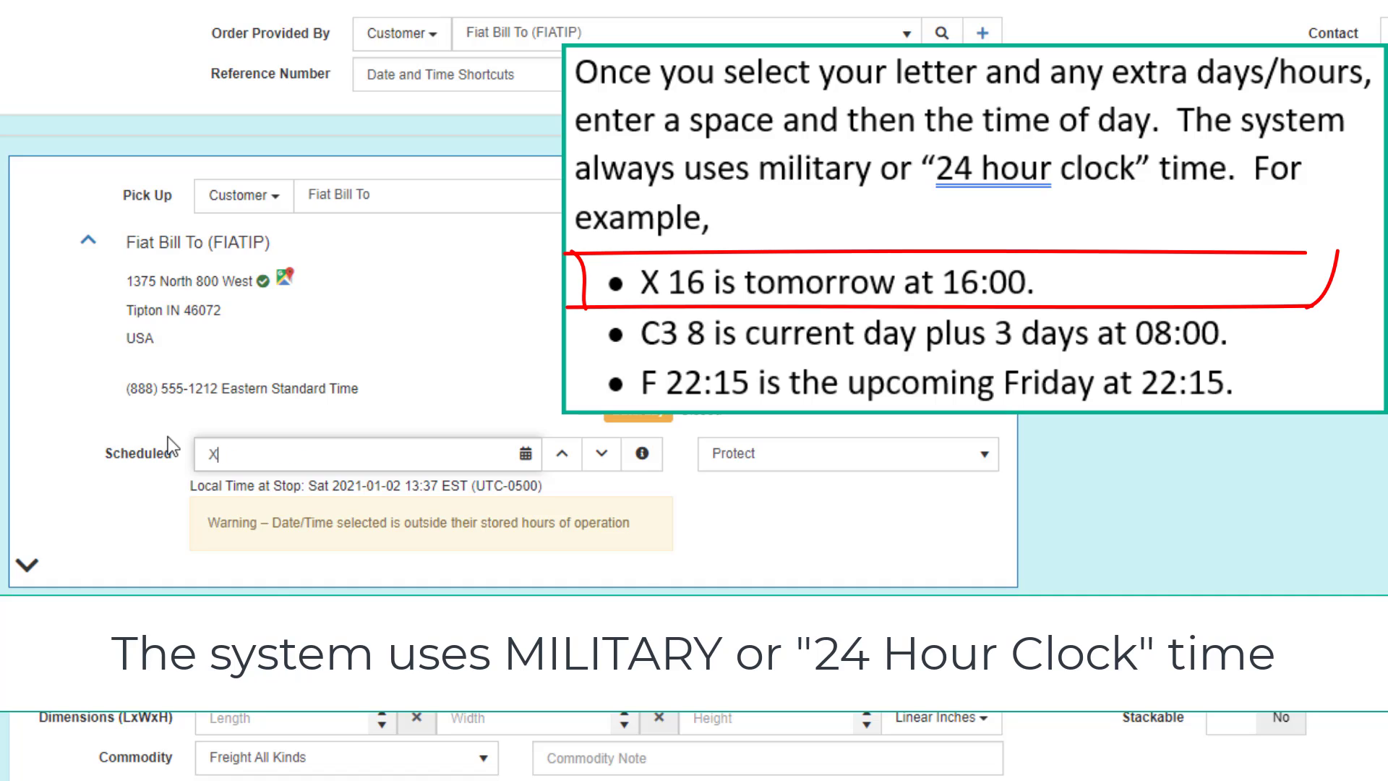
{"action": "type", "text": " 16"}
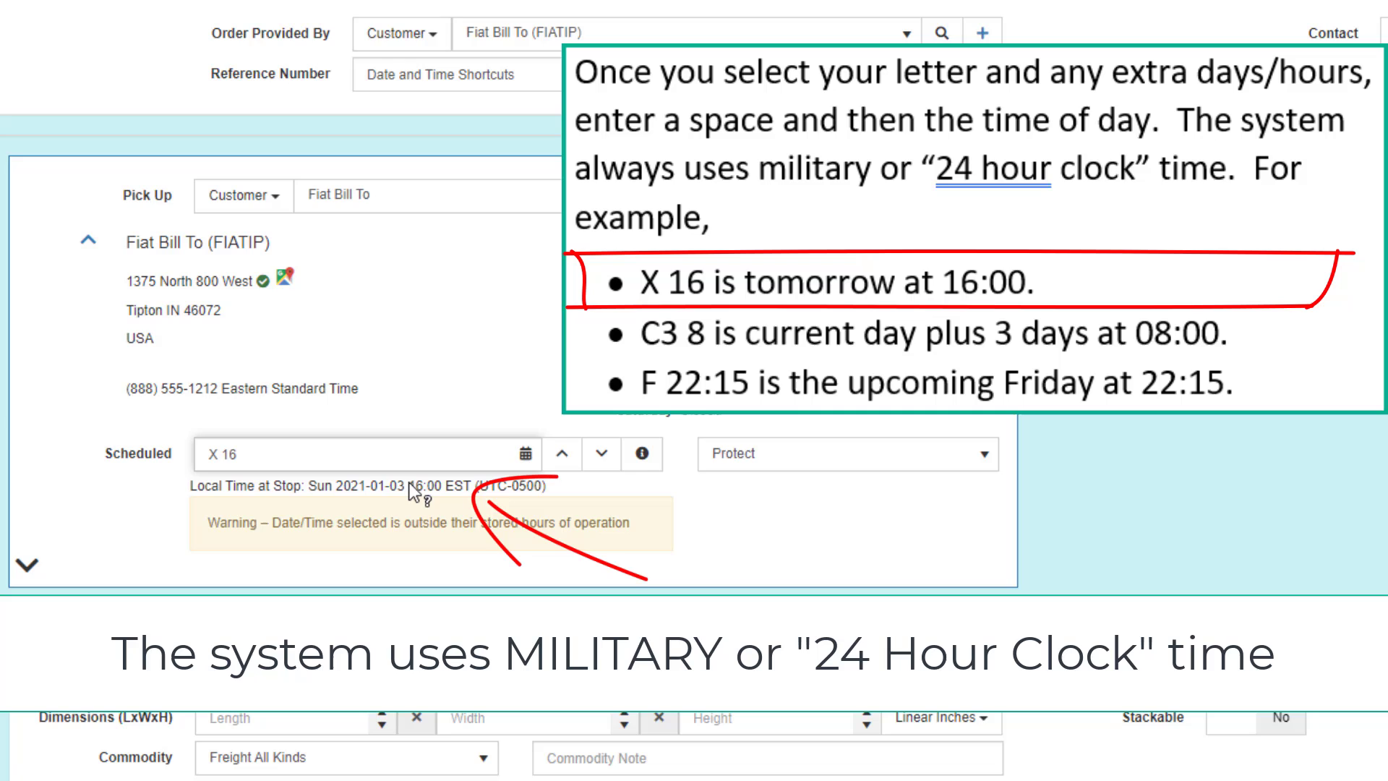
{"action": "left_click_drag", "start_coordinate": [237, 454], "coordinate": [212, 454]}
{"action": "type", "text": "C3"}
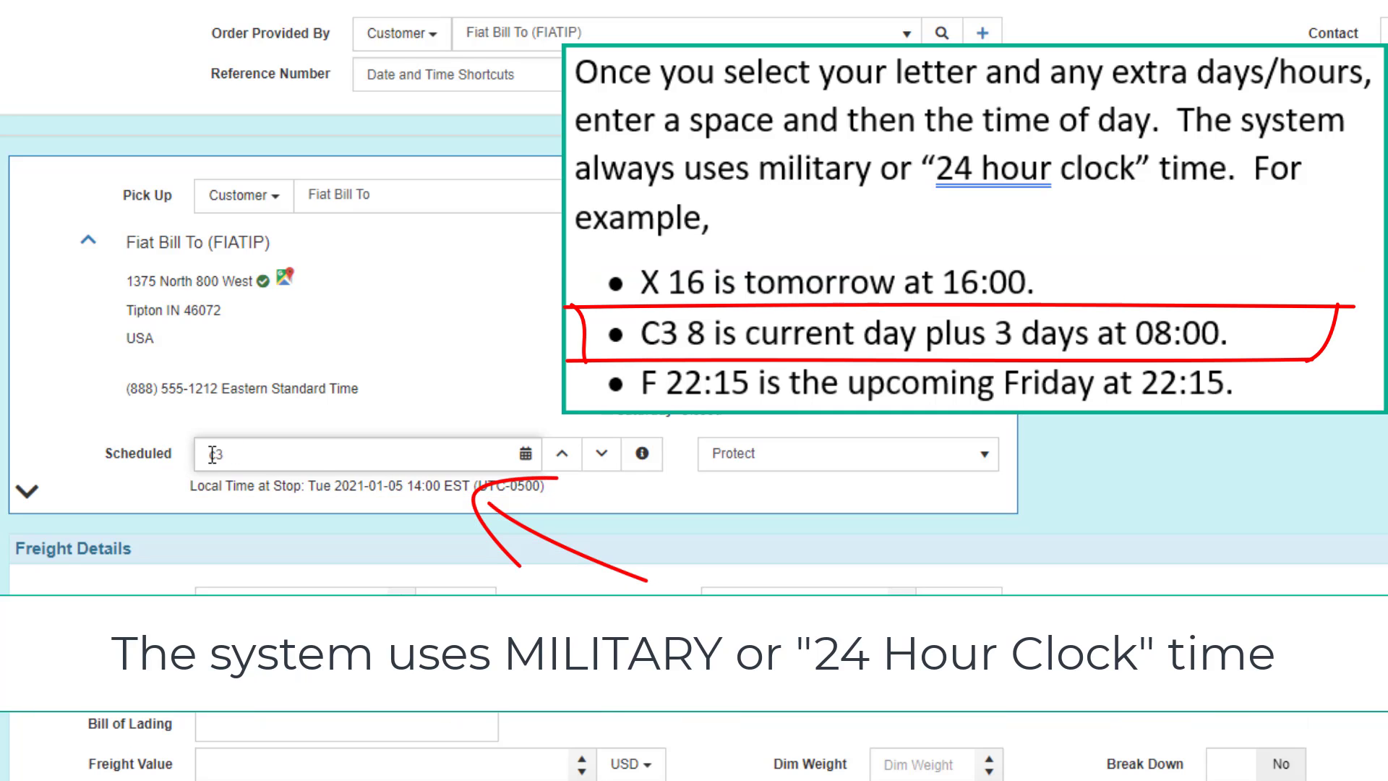
{"action": "type", "text": " 8"}
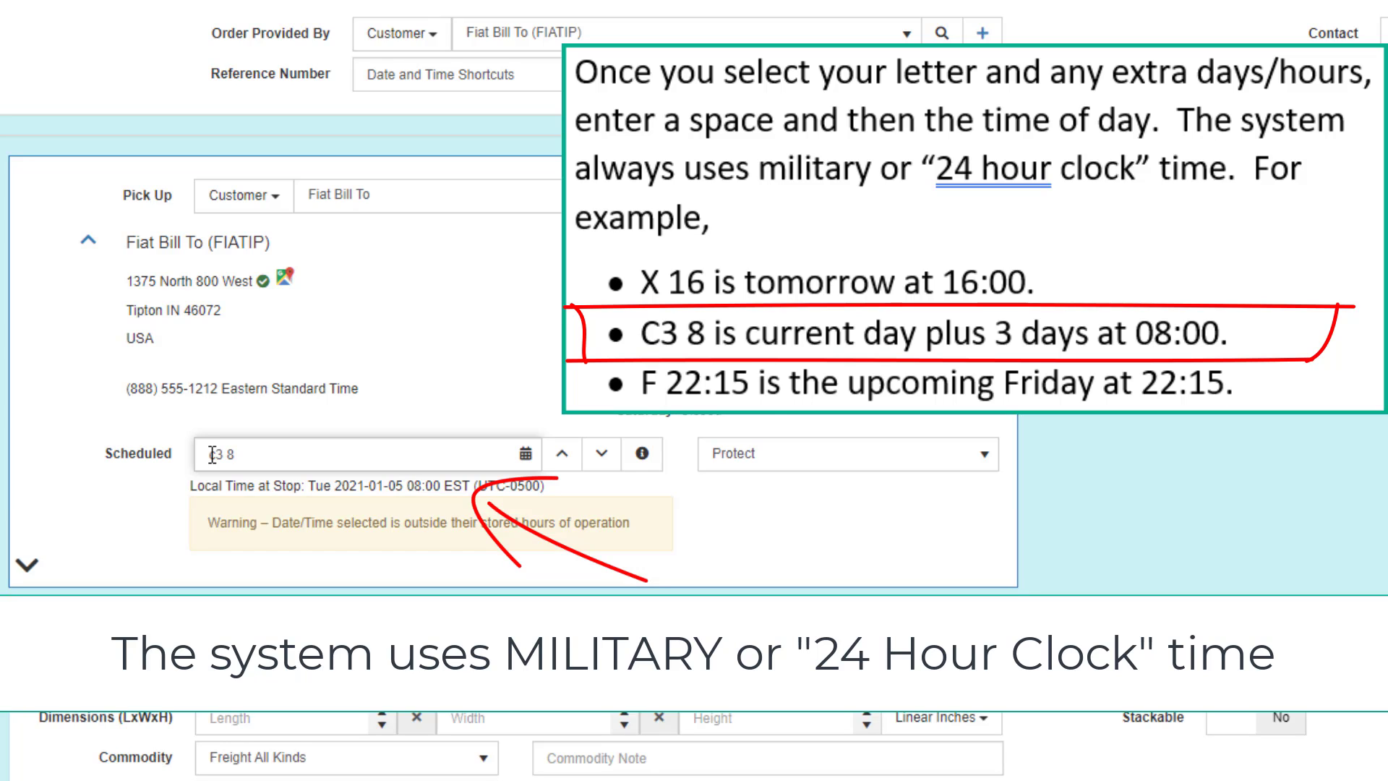
{"action": "left_click_drag", "start_coordinate": [235, 454], "coordinate": [181, 454]}
{"action": "type", "text": "f 22"}
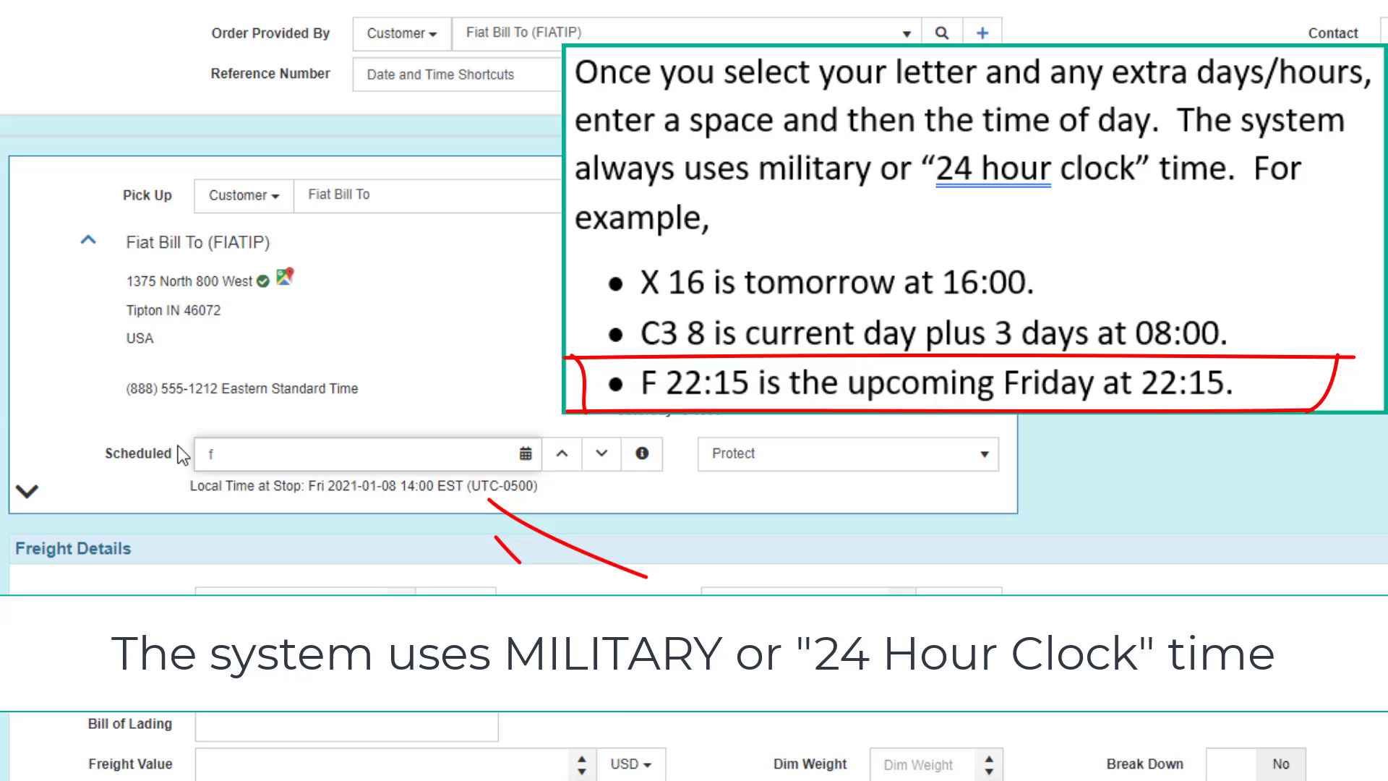
{"action": "type", "text": ":15"}
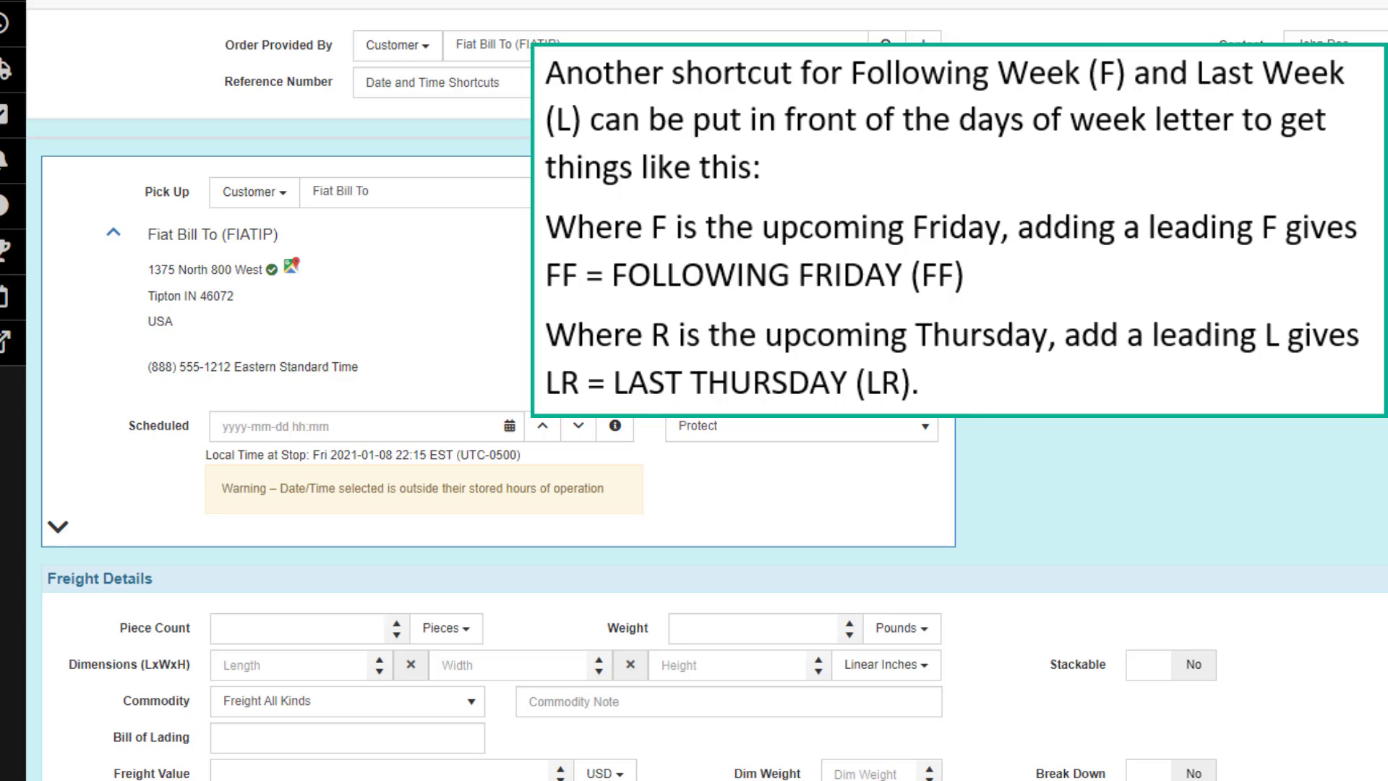
- Try shortcuts FF, R and LR in the empty Scheduled field, landing on Thu 2021-01-07
{"action": "left_click", "coordinate": [242, 421]}
{"action": "type", "text": "F"}
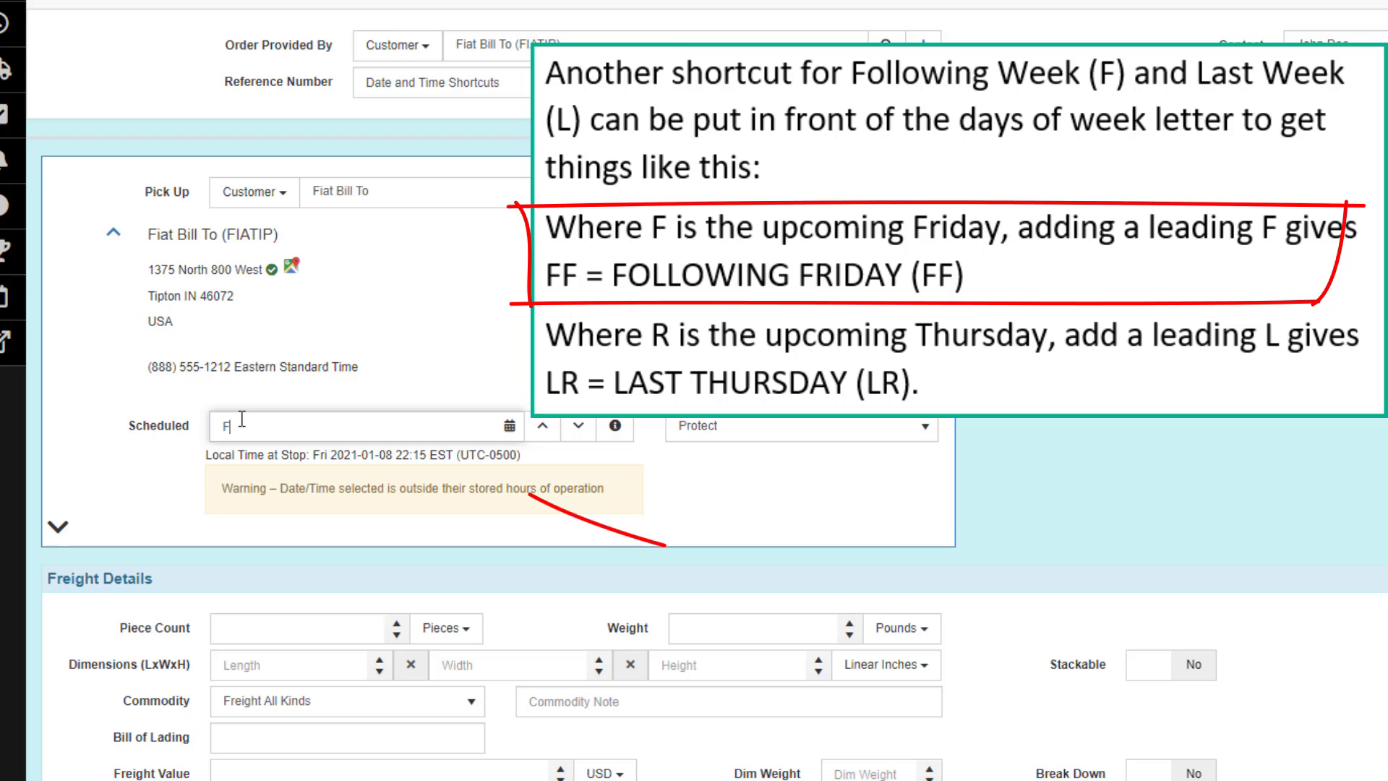
{"action": "type", "text": "F"}
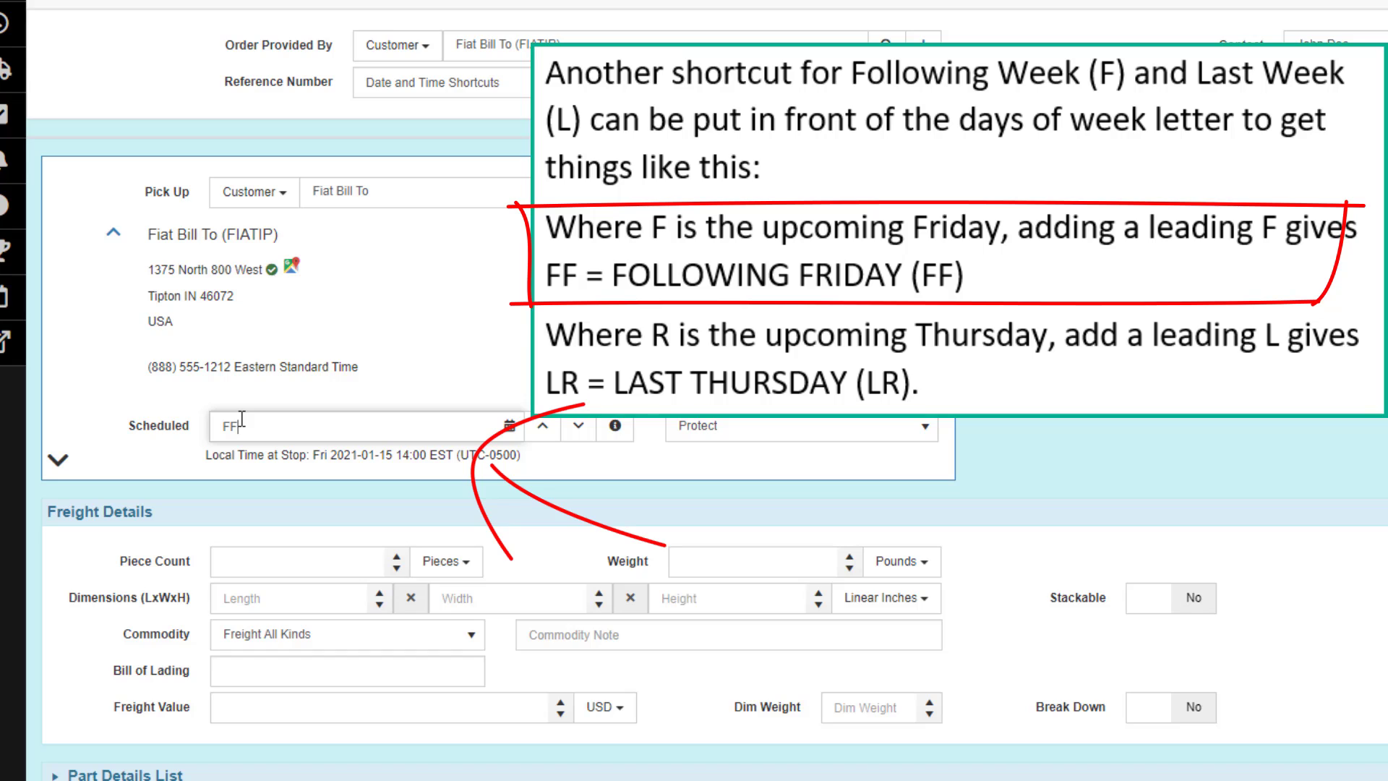
{"action": "key", "text": "BackSpace"}
{"action": "key", "text": "BackSpace"}
{"action": "type", "text": "R"}
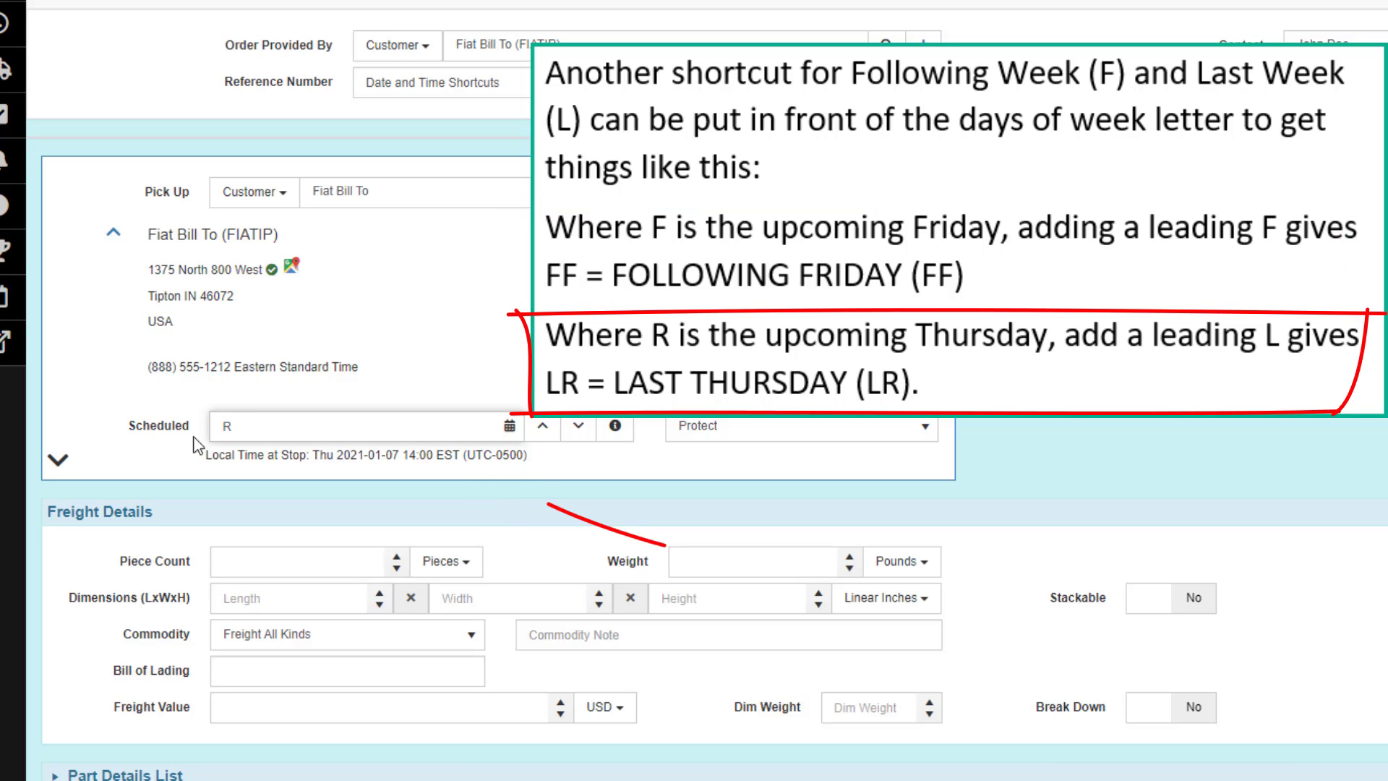
{"action": "key", "text": "BackSpace"}
{"action": "type", "text": "L"}
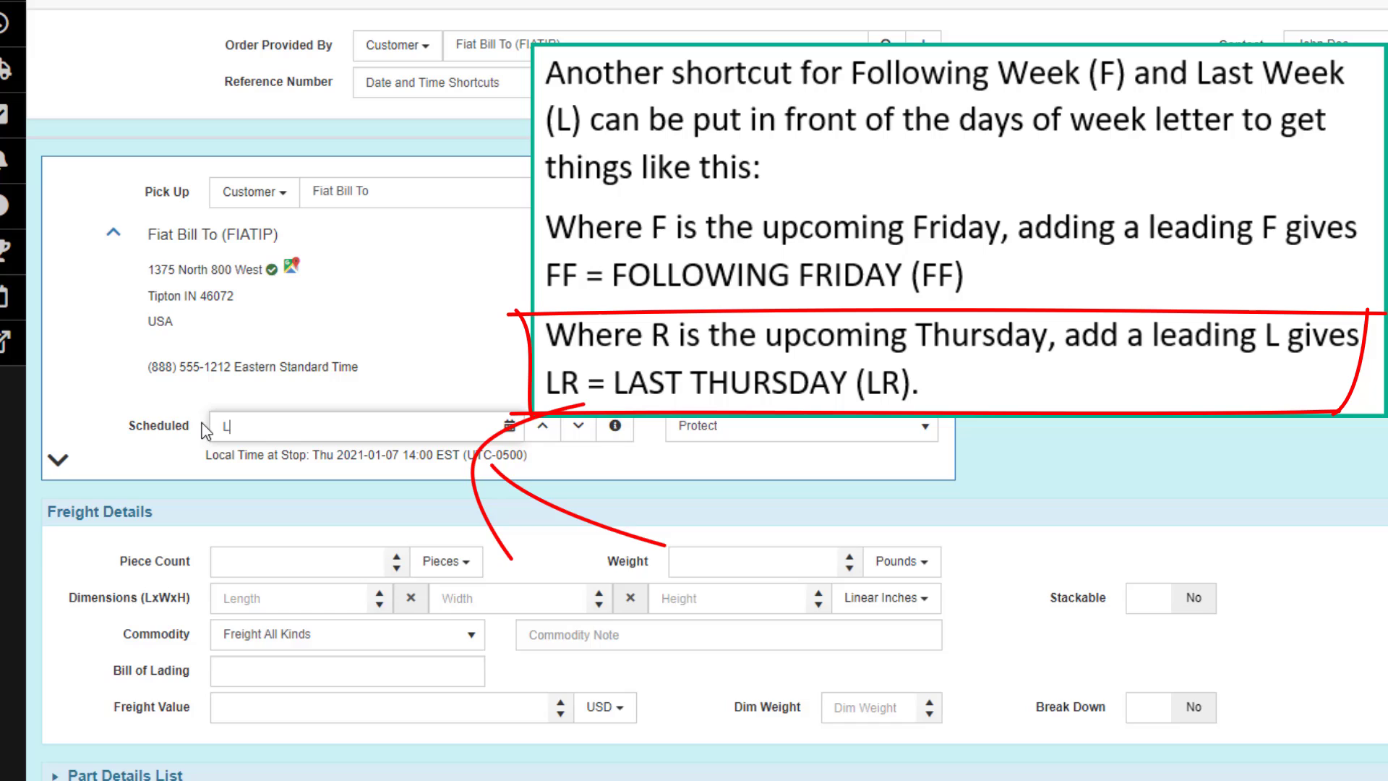
{"action": "type", "text": "R"}
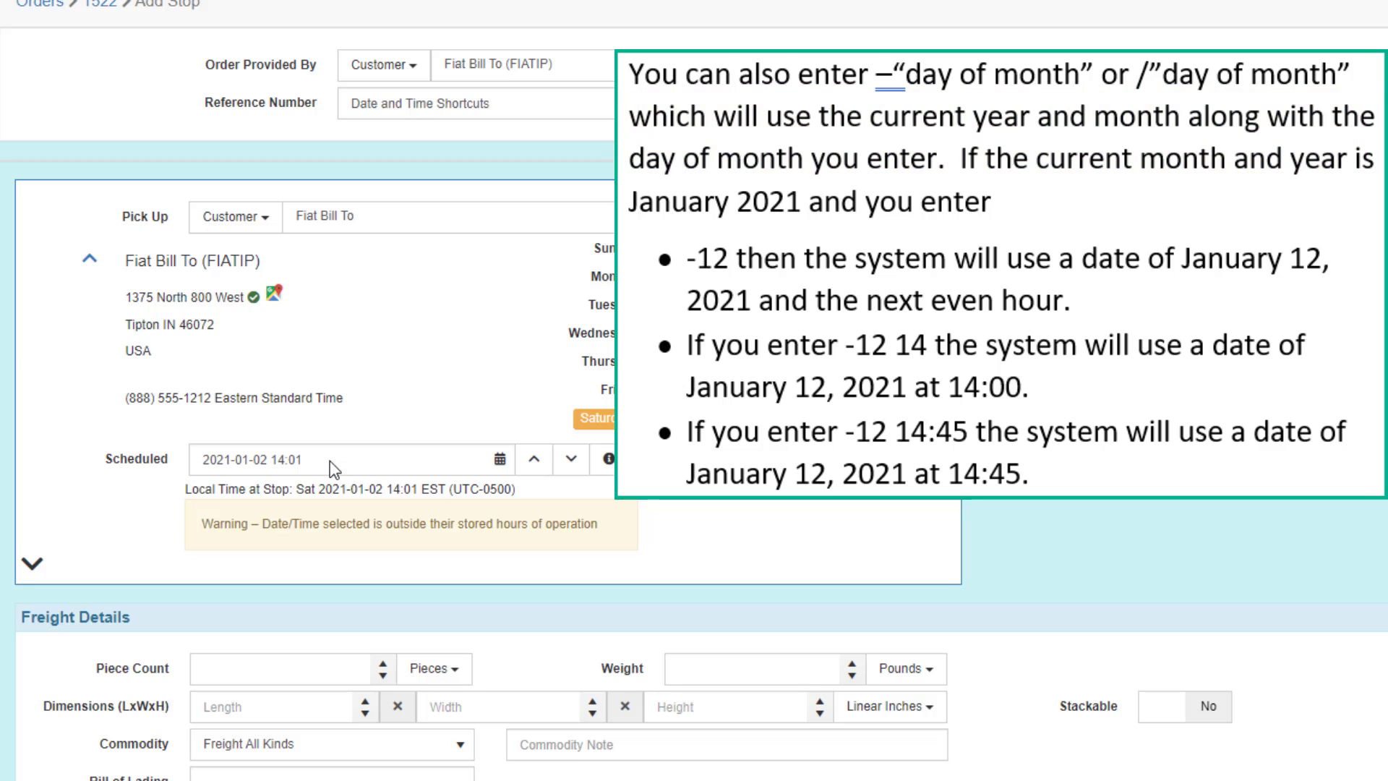
{"action": "left_click_drag", "start_coordinate": [329, 461], "coordinate": [199, 460]}
{"action": "type", "text": "-12"}
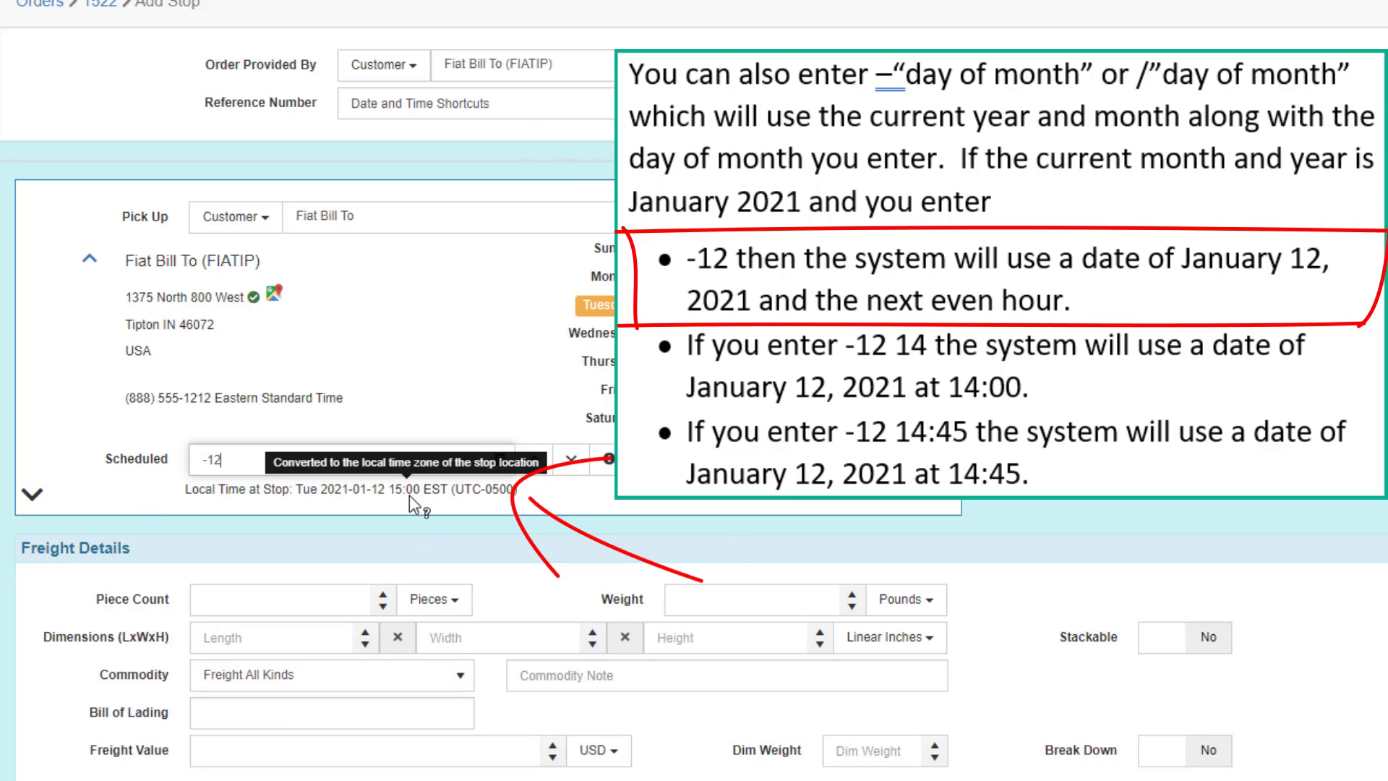
{"action": "left_click_drag", "start_coordinate": [347, 461], "coordinate": [108, 461]}
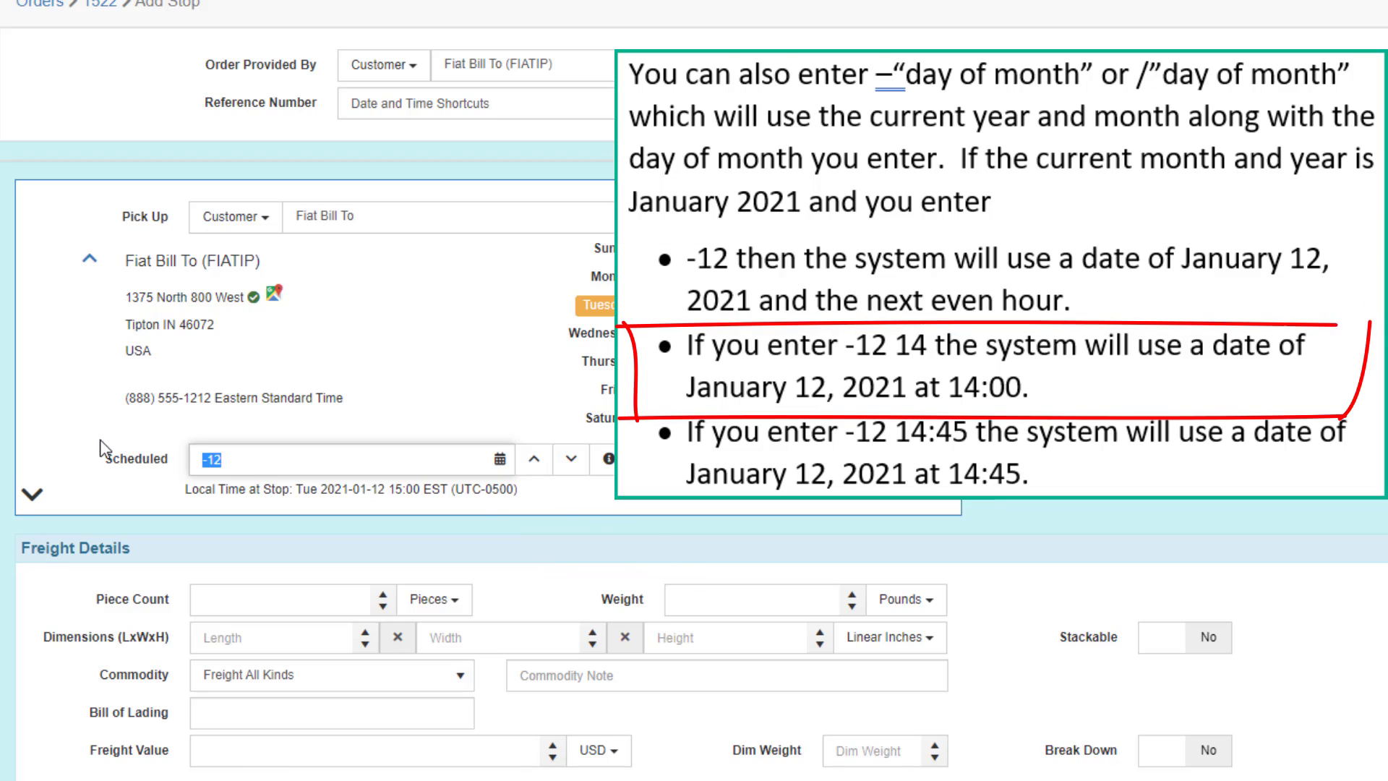
{"action": "type", "text": "-12 14"}
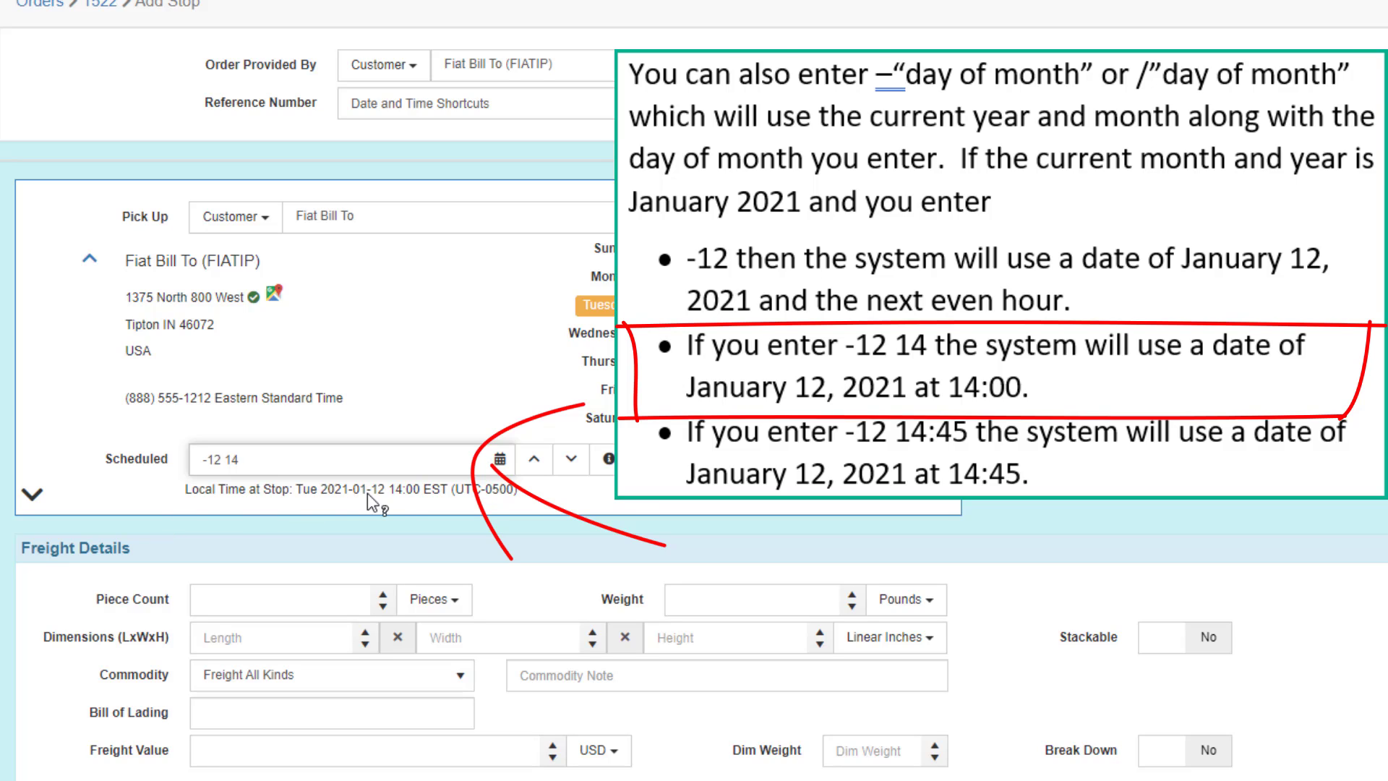
{"action": "mouse_move", "coordinate": [402, 497]}
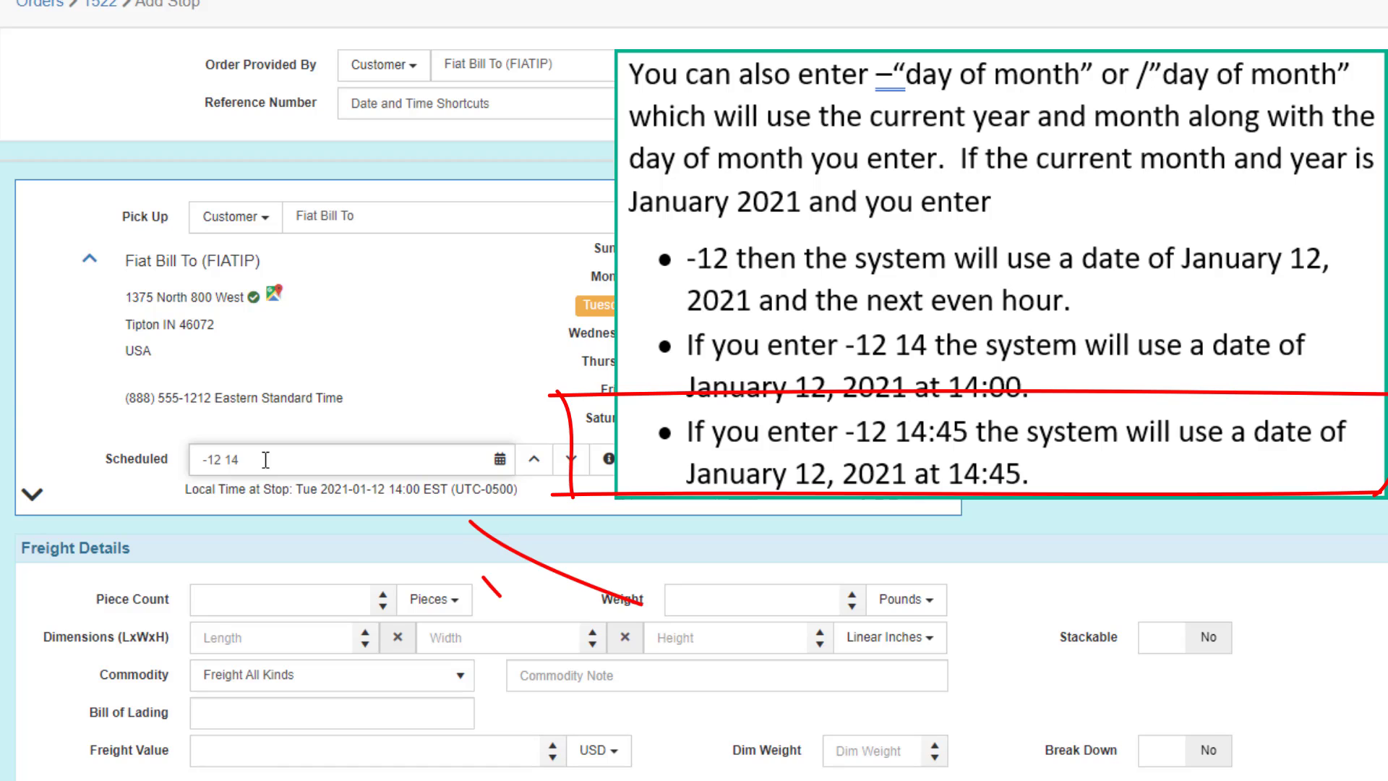
{"action": "type", "text": "45"}
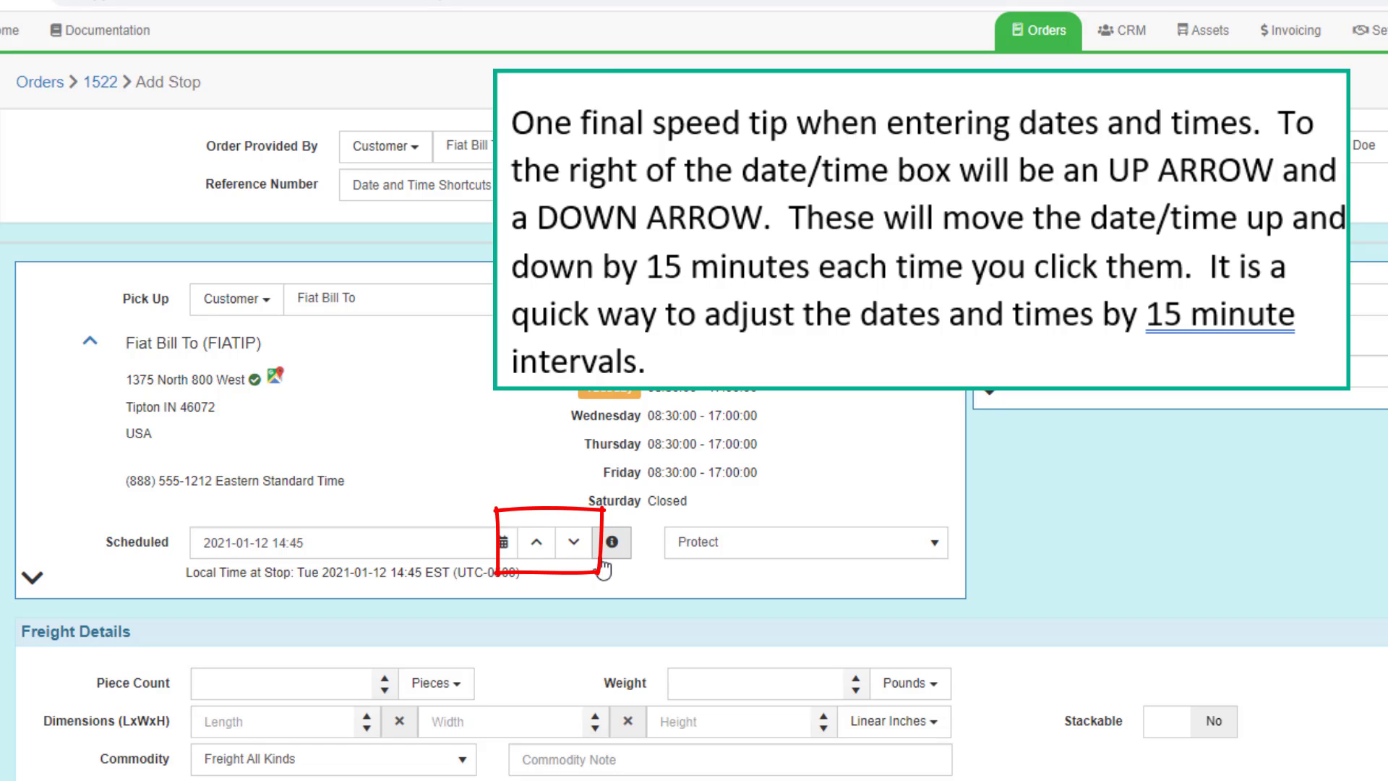
{"action": "left_click", "coordinate": [534, 551]}
{"action": "left_click", "coordinate": [535, 551]}
{"action": "left_click", "coordinate": [534, 551]}
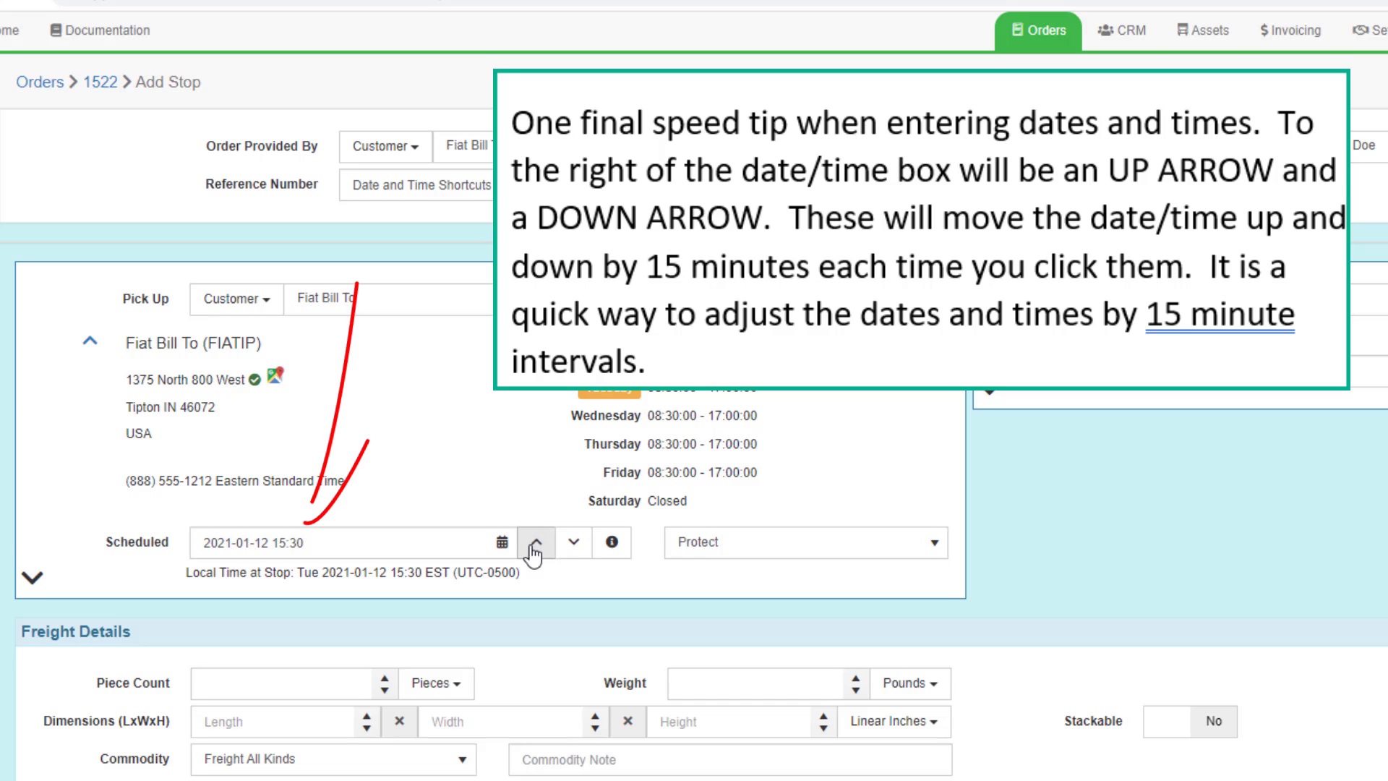
{"action": "left_click", "coordinate": [572, 550]}
{"action": "left_click", "coordinate": [574, 550]}
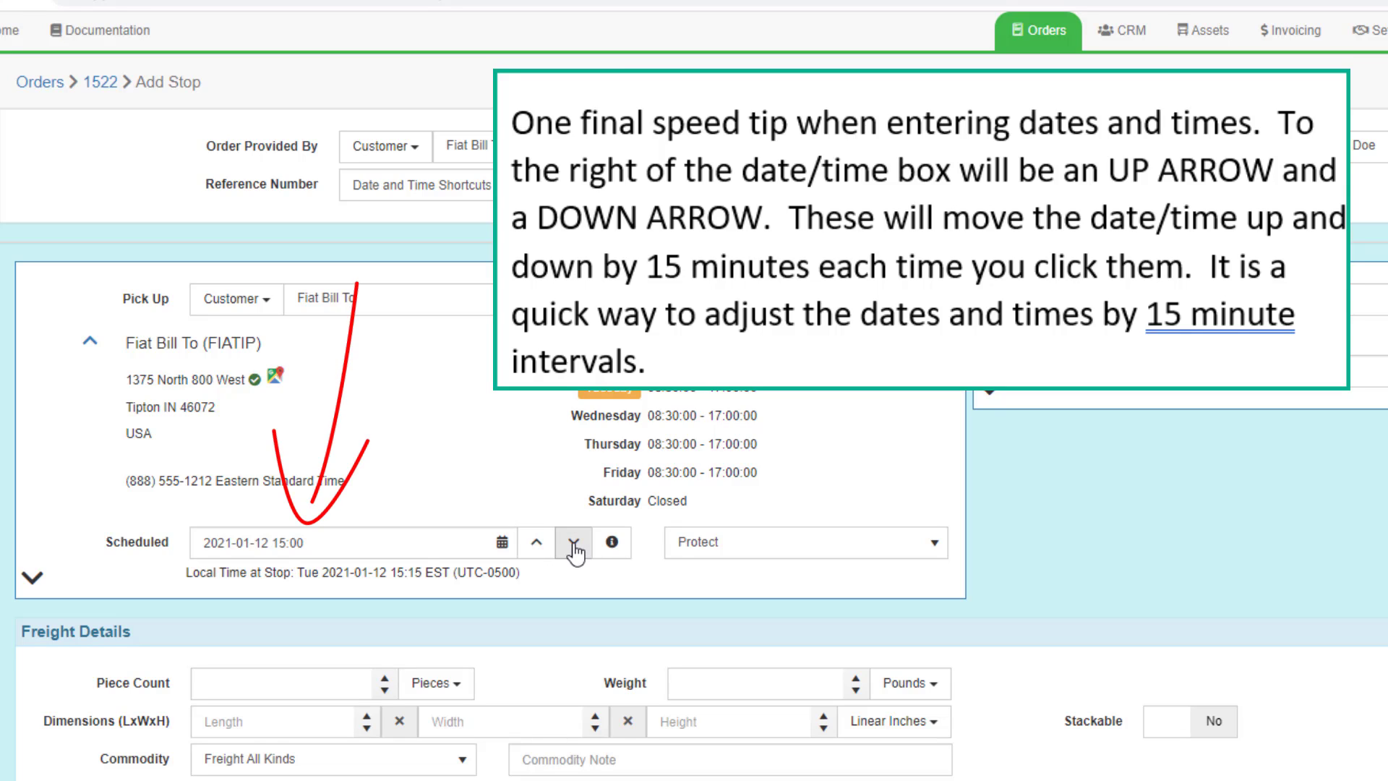
{"action": "left_click", "coordinate": [575, 552]}
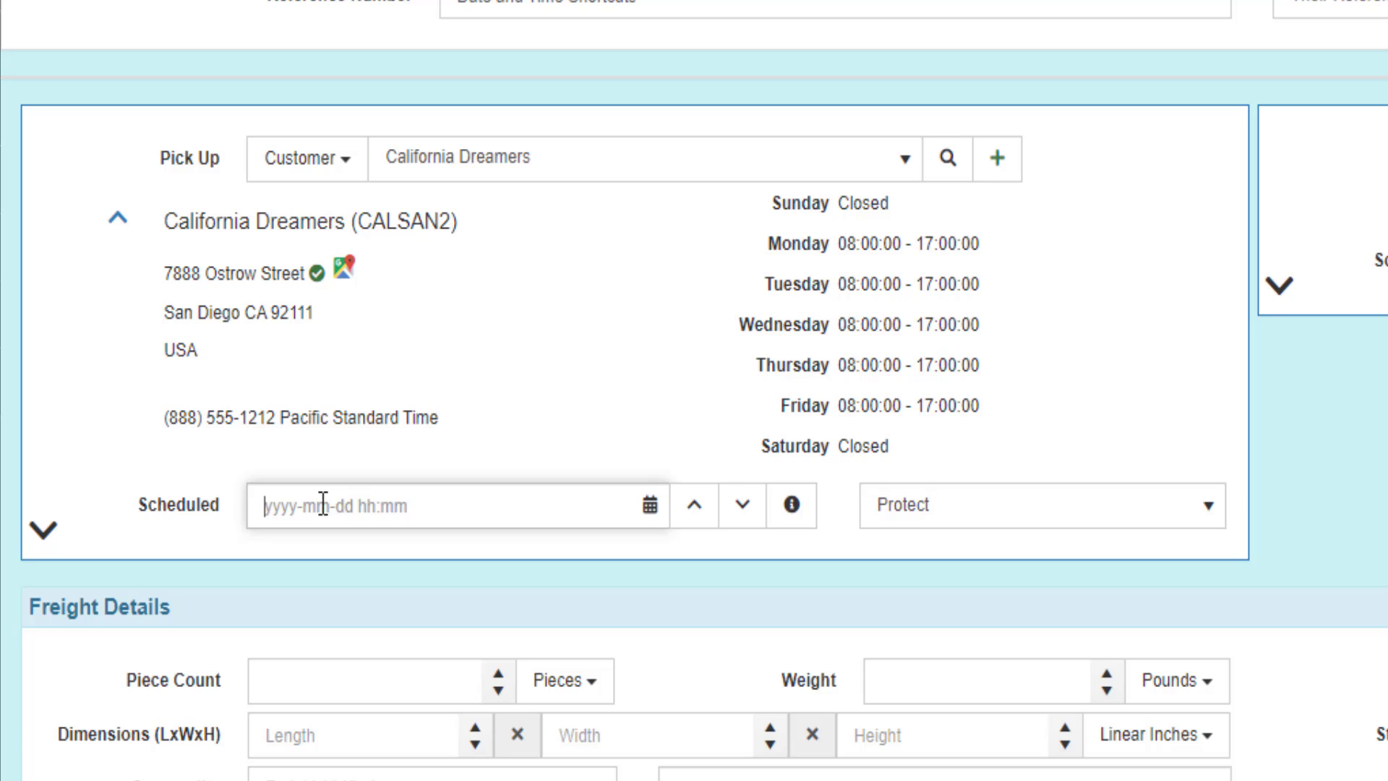
{"action": "type", "text": "c 8"}
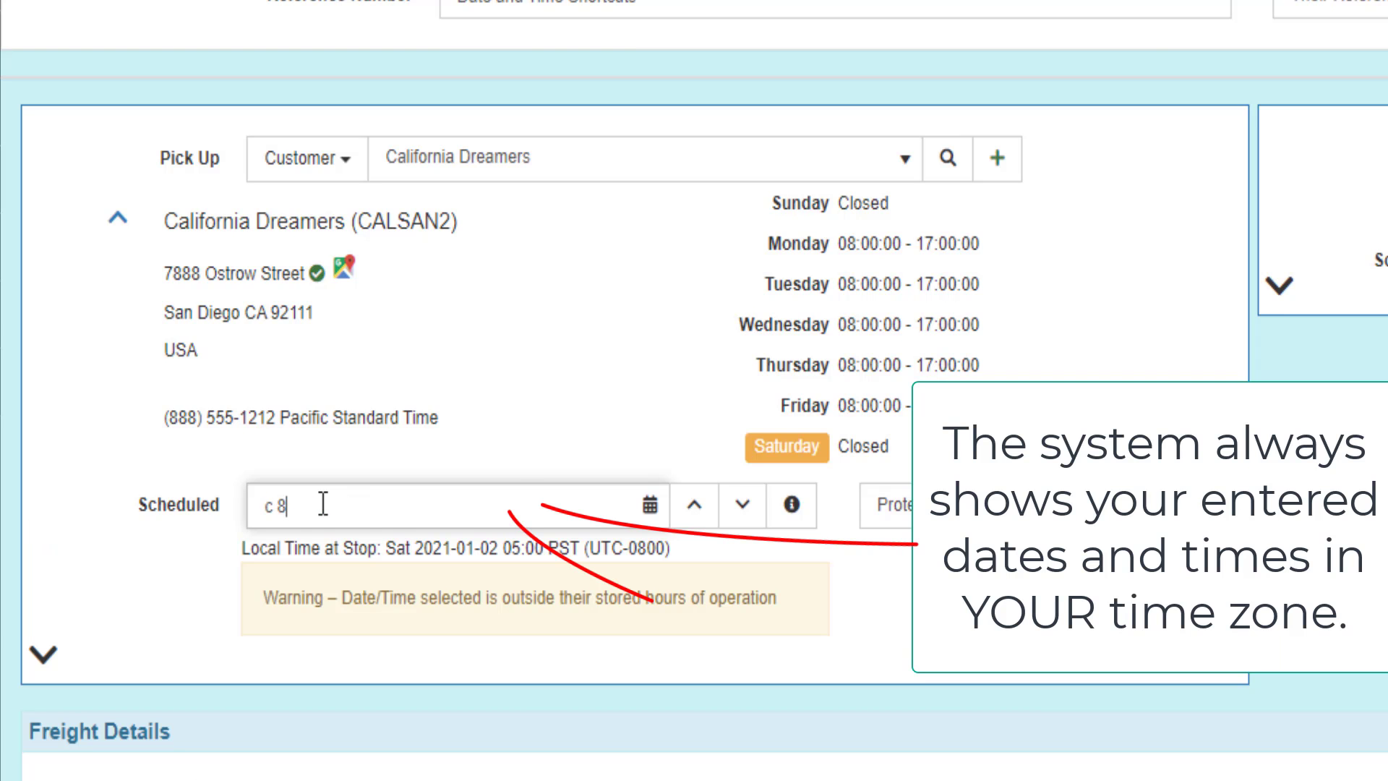
{"action": "key", "text": "Return"}
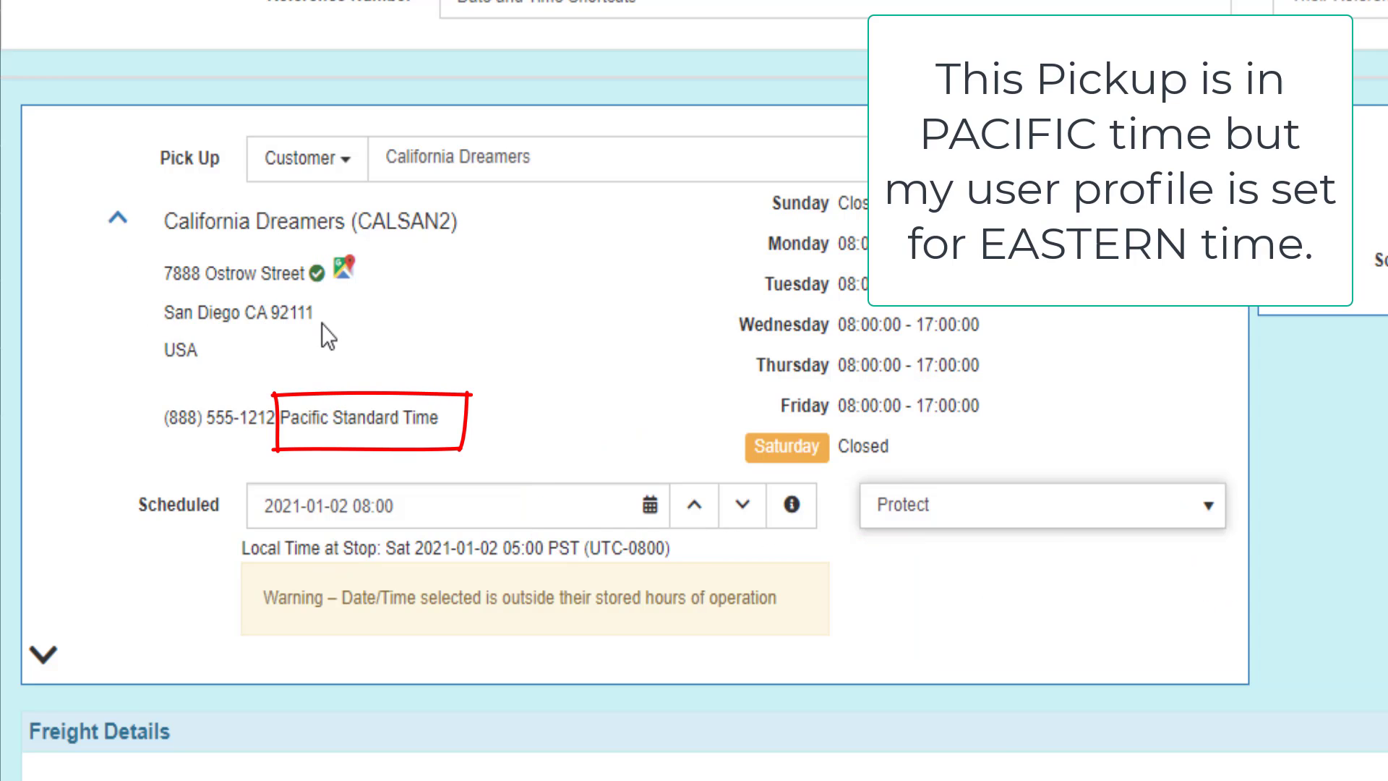
{"action": "left_click", "coordinate": [408, 507]}
{"action": "left_click_drag", "start_coordinate": [408, 508], "coordinate": [260, 506]}
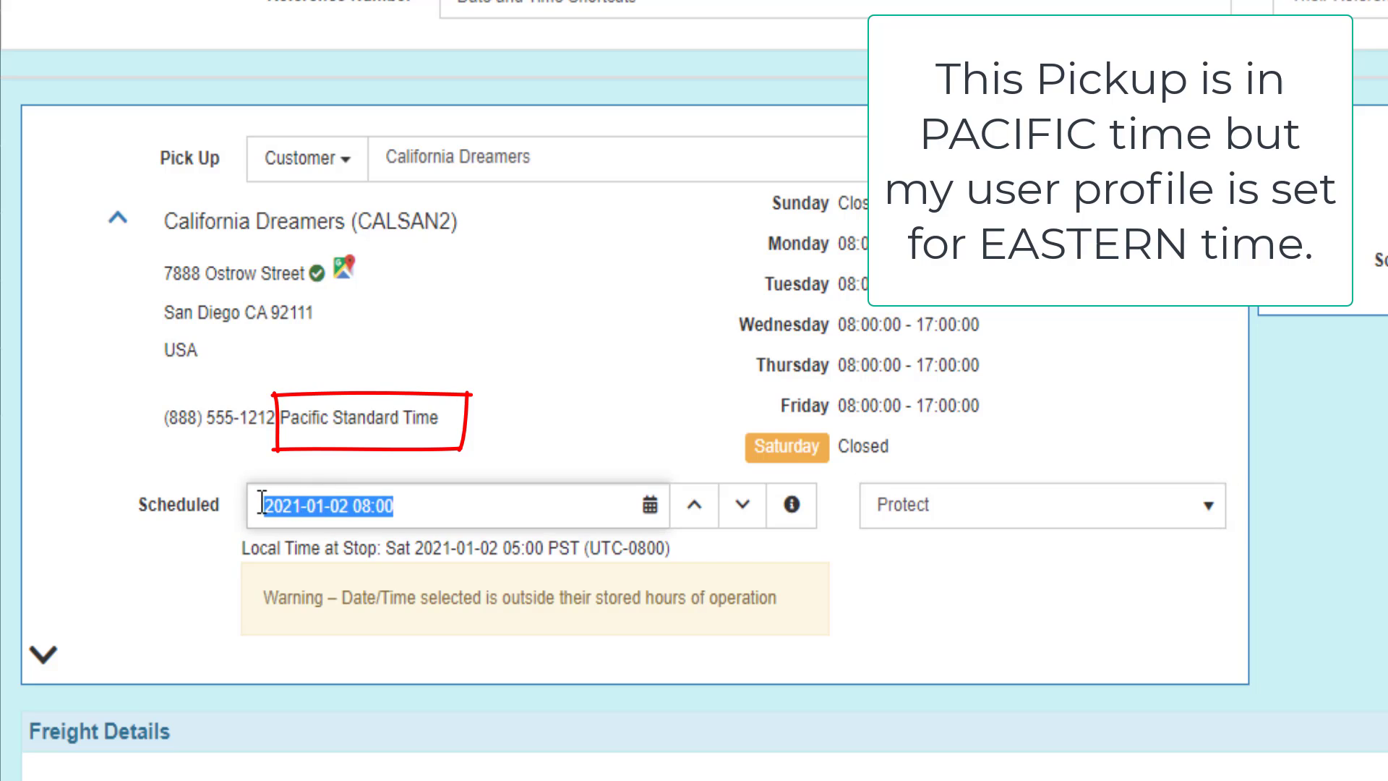
{"action": "left_click_drag", "start_coordinate": [497, 548], "coordinate": [253, 547]}
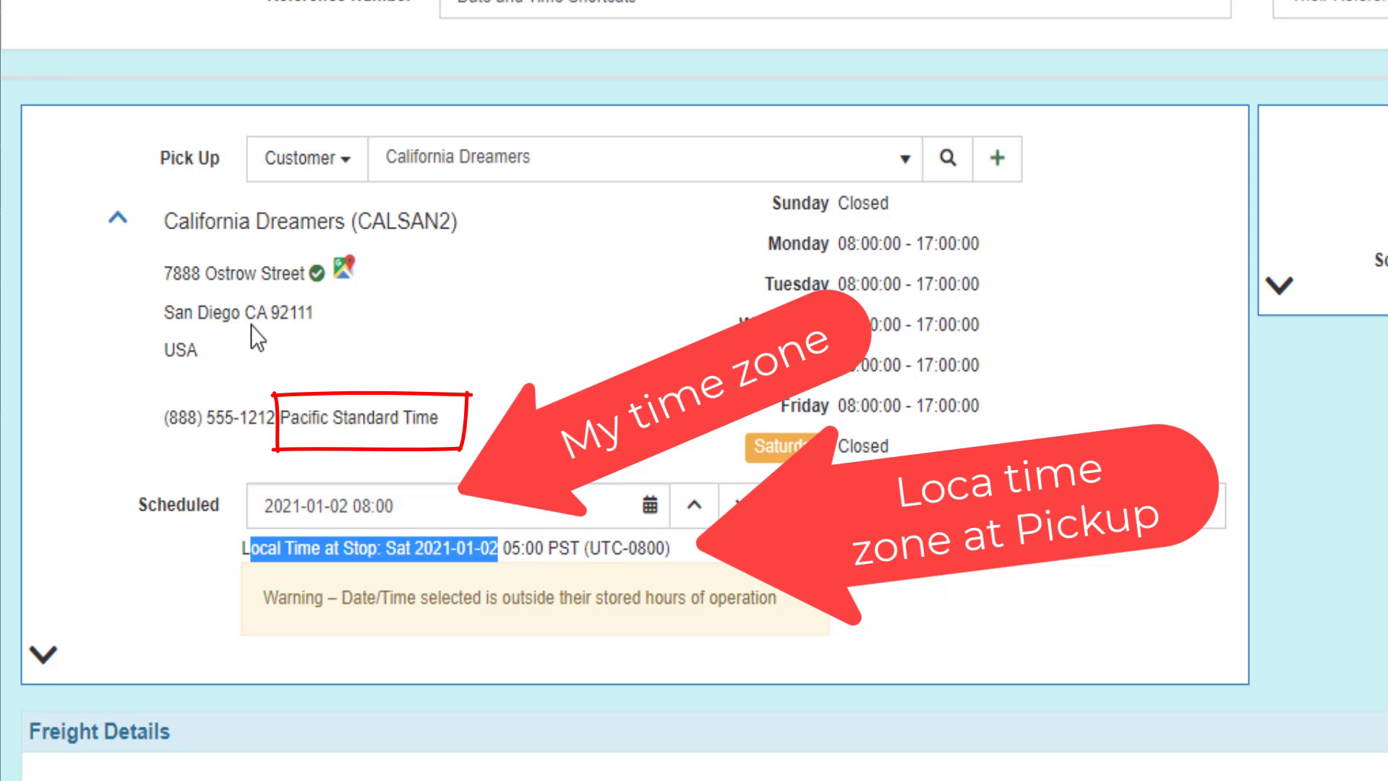
{"action": "left_click_drag", "start_coordinate": [453, 505], "coordinate": [262, 501]}
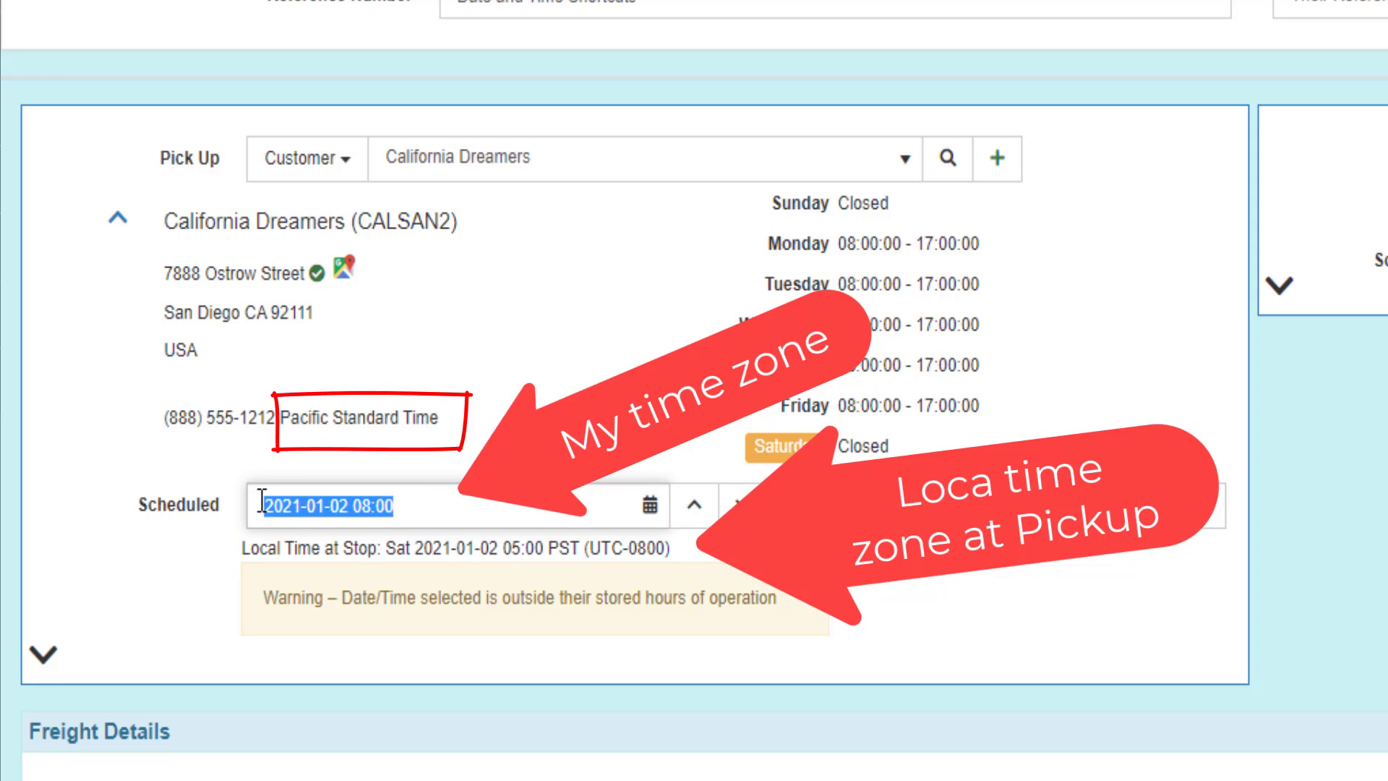
{"action": "left_click_drag", "start_coordinate": [320, 547], "coordinate": [641, 561]}
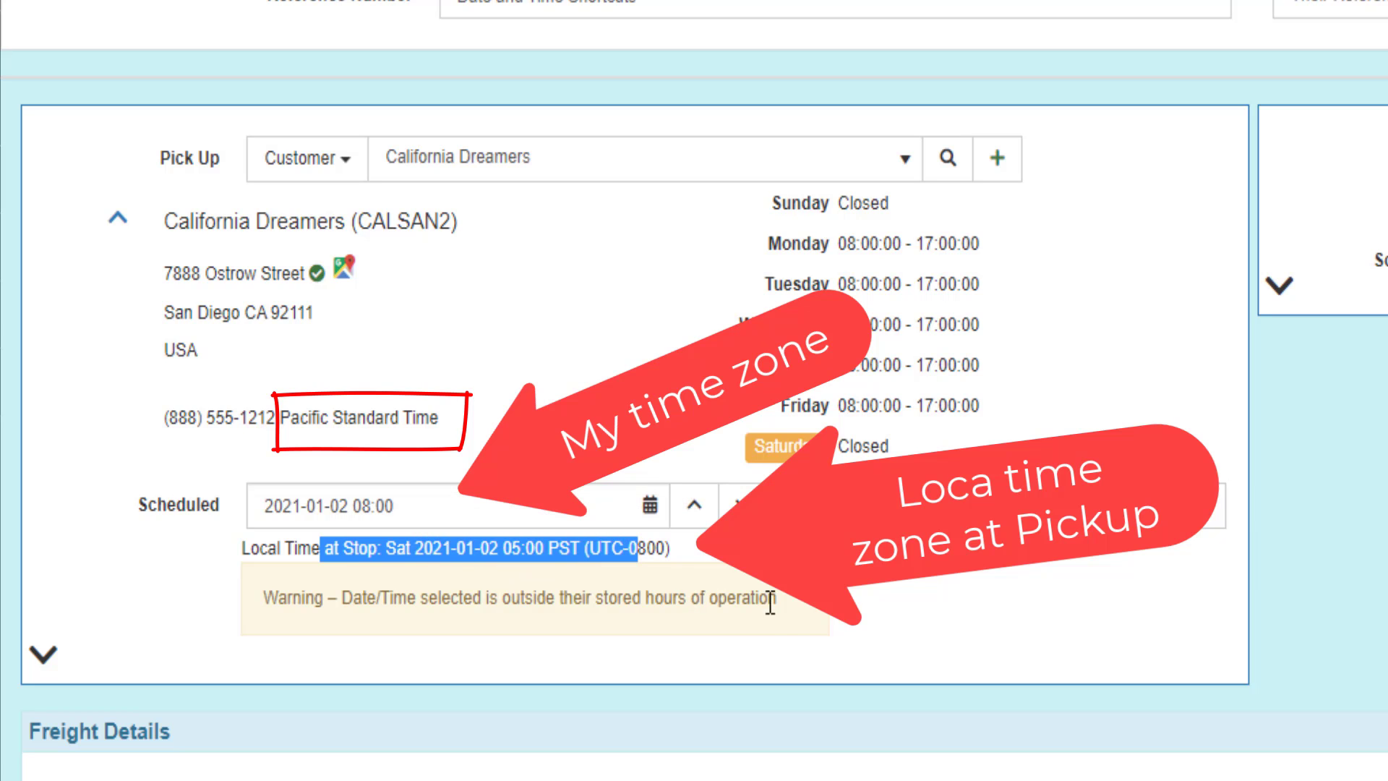